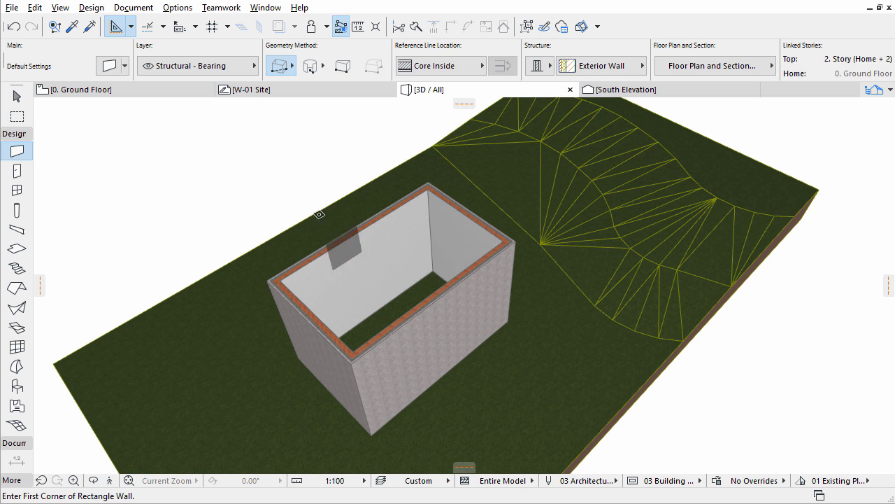
Open the Composite Structures settings from Options > Element Attributes.
left_click(179, 10)
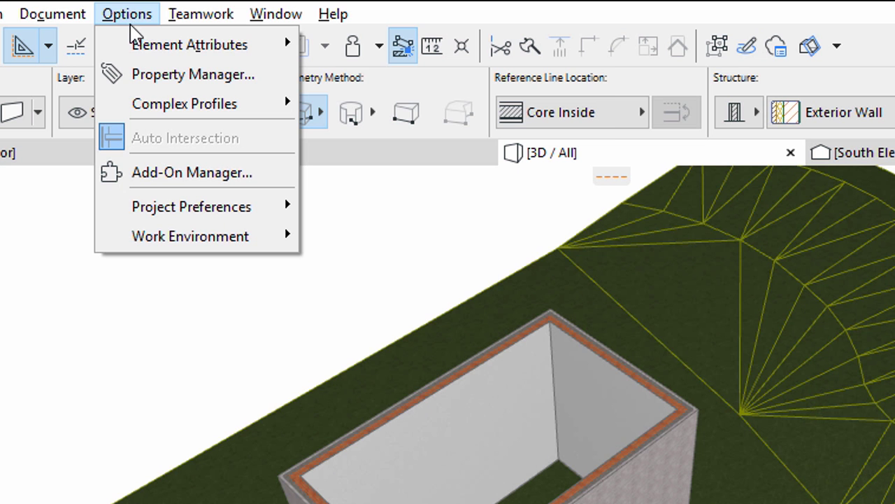
mouse_move(178, 24)
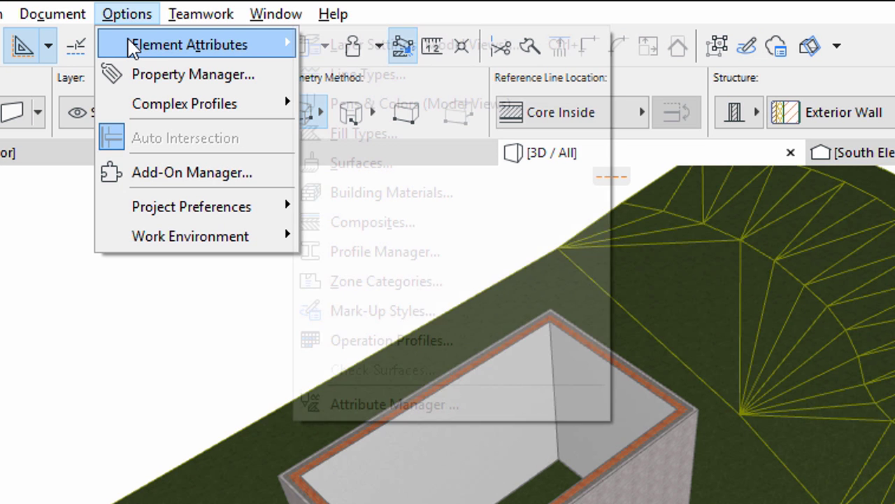
left_click(435, 225)
Duplicate the Concrete Floor Insulated with 10mm Tile composite, naming the copy '...with 10mm Tile on ground'.
left_click(390, 74)
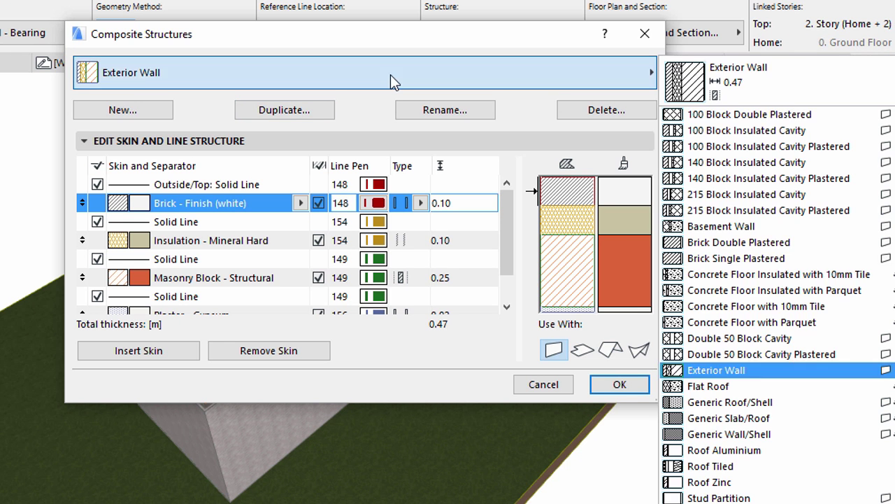
left_click(703, 281)
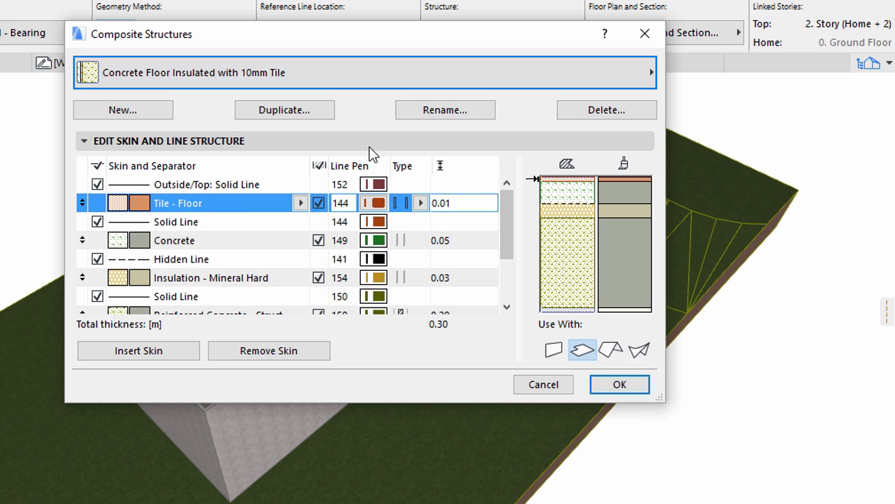
left_click(324, 112)
left_click(452, 180)
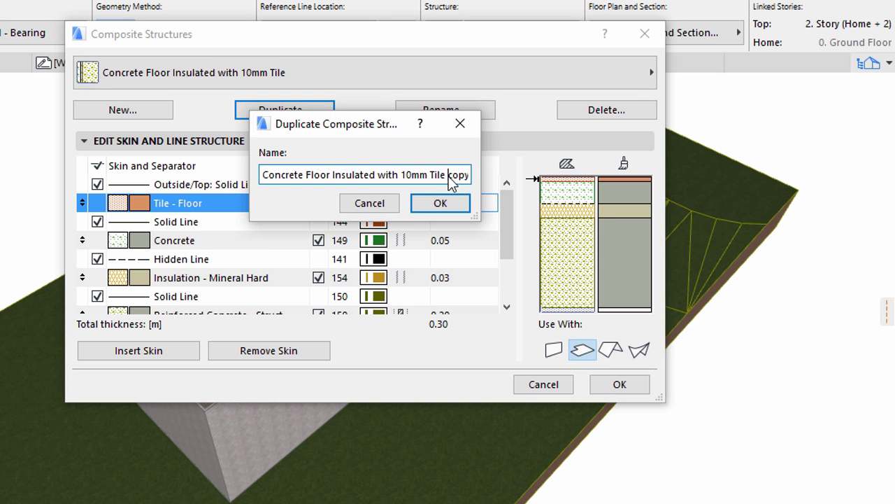
key("BackSpace")
key("BackSpace")
key("BackSpace")
key("BackSpace")
type("on ground")
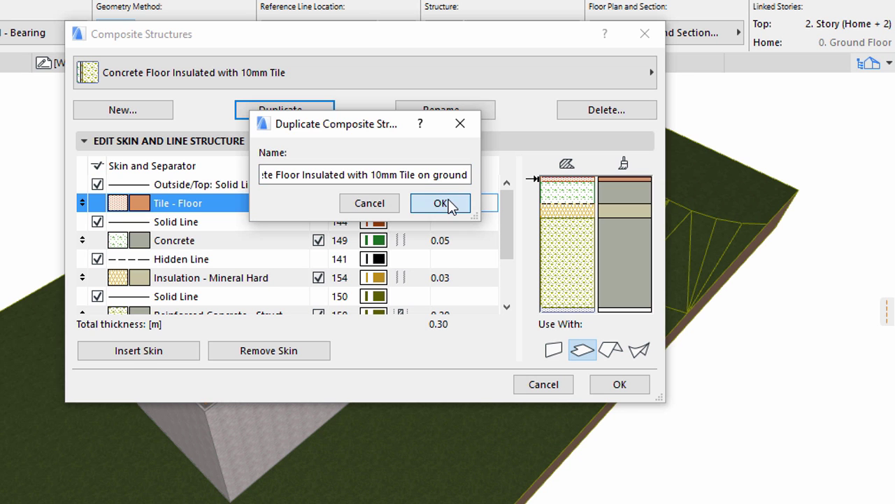
left_click(447, 204)
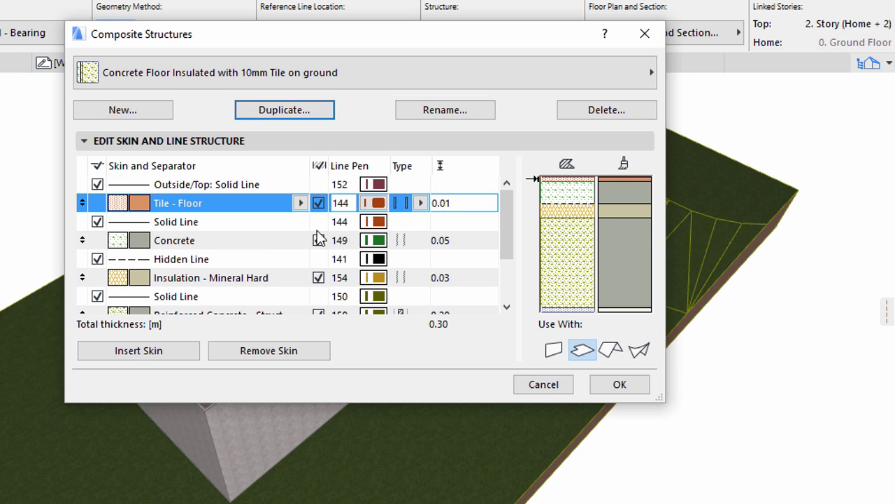
Set the Concrete skin thickness to 0.06, delete the Plaster - Gypsum skin, and save.
left_click(283, 245)
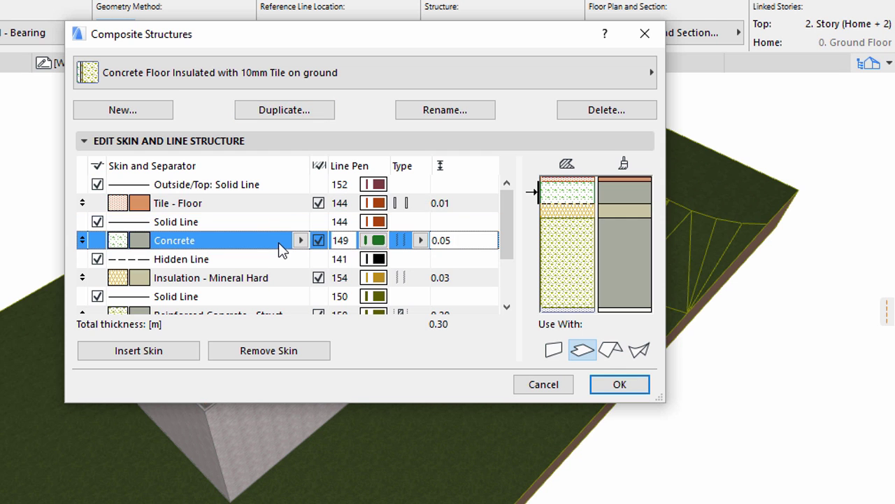
left_click(461, 241)
key("BackSpace")
type("6")
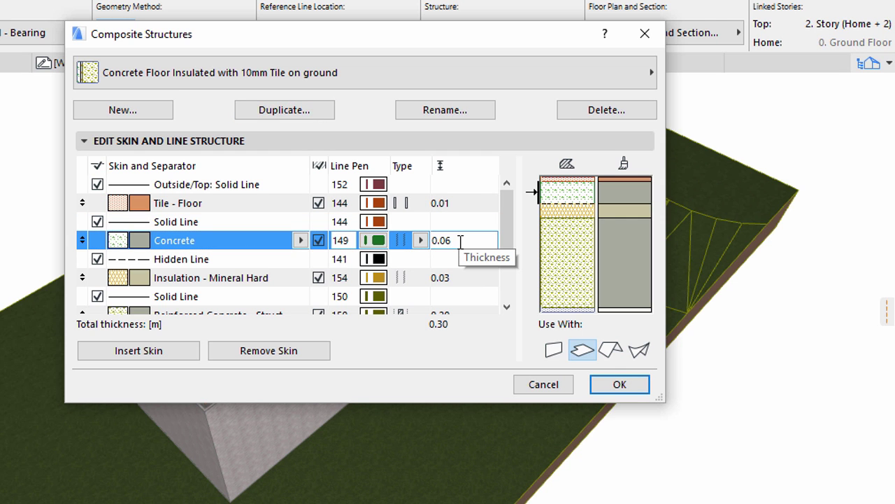
scroll(507, 231, "down", 4)
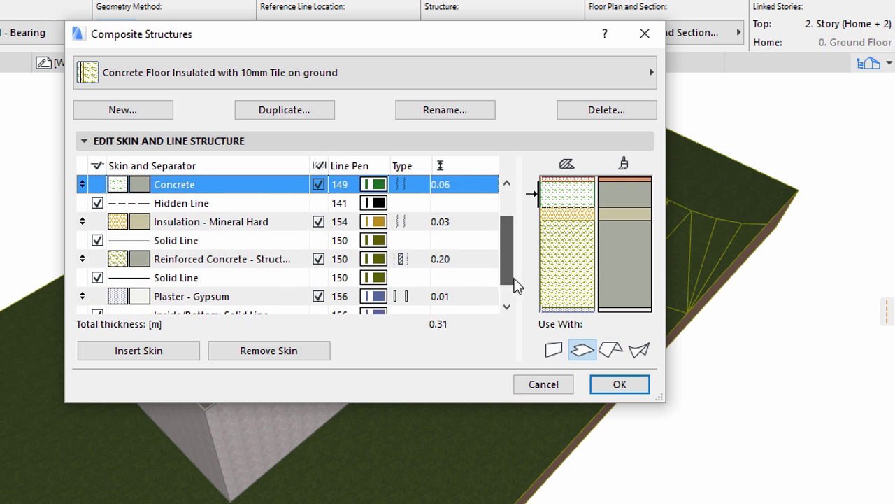
left_click(274, 284)
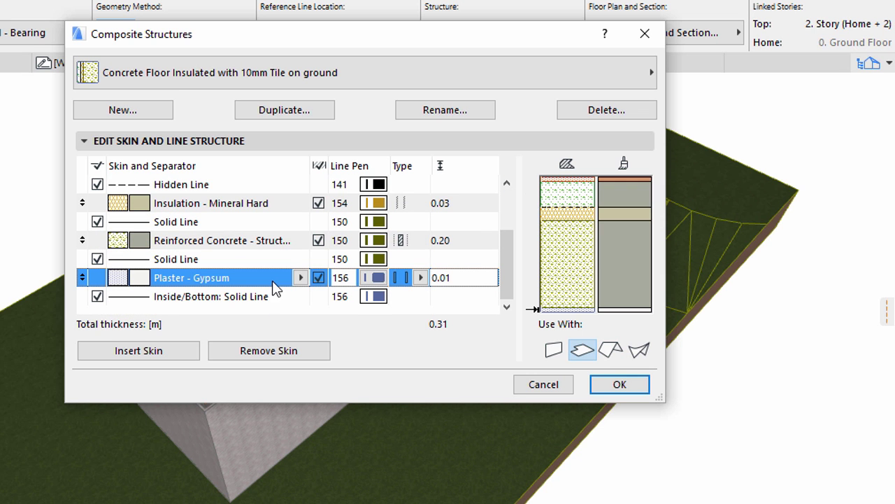
left_click(284, 351)
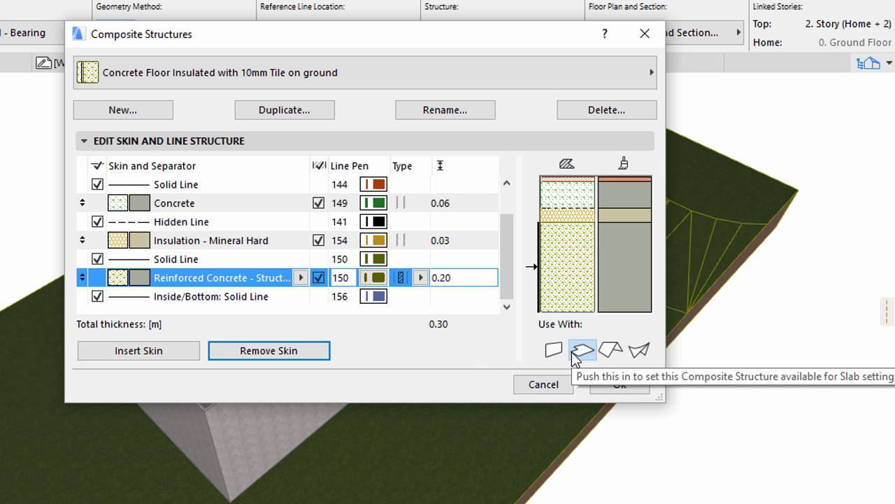
left_click(598, 396)
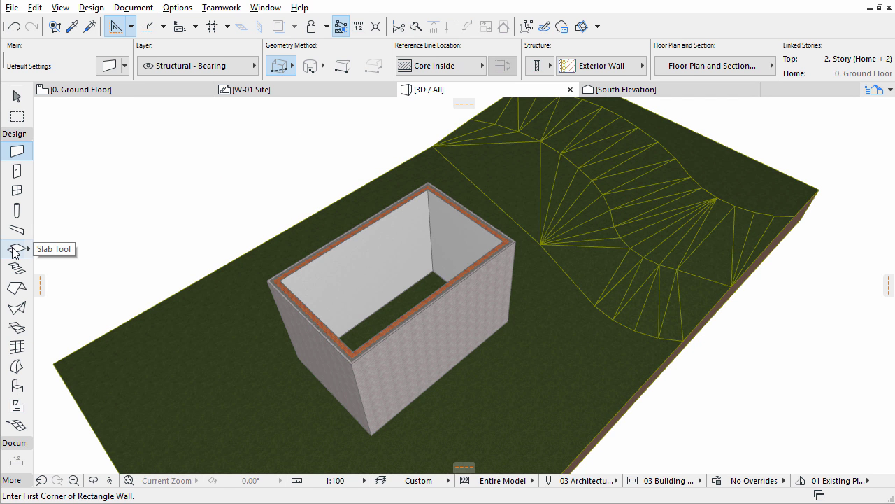
Activate the Slab tool and open its default settings dialog.
left_click(15, 249)
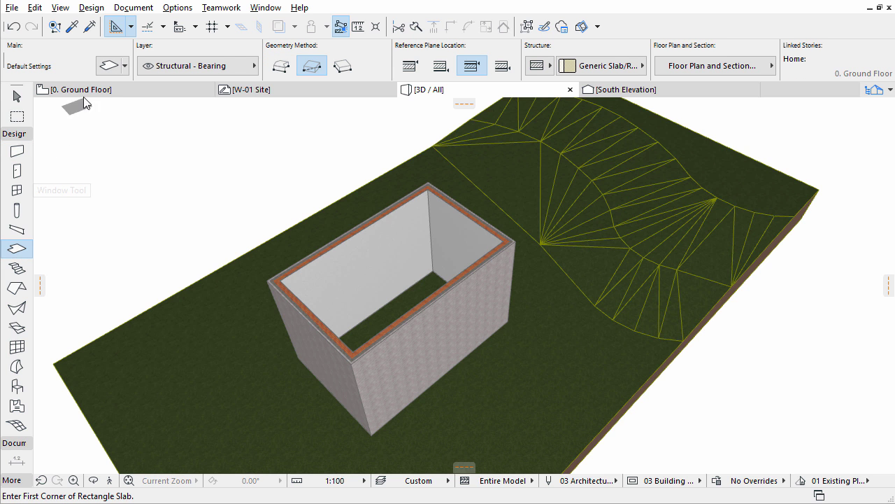
left_click(108, 66)
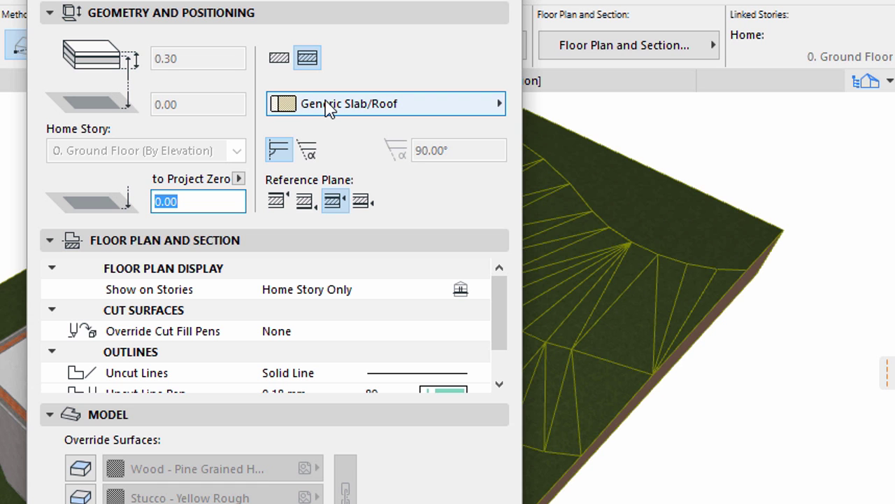
Give the slab the 'on ground' tile composite, top reference plane, and Wood - Pine Grained Horizontal top surface.
left_click(329, 105)
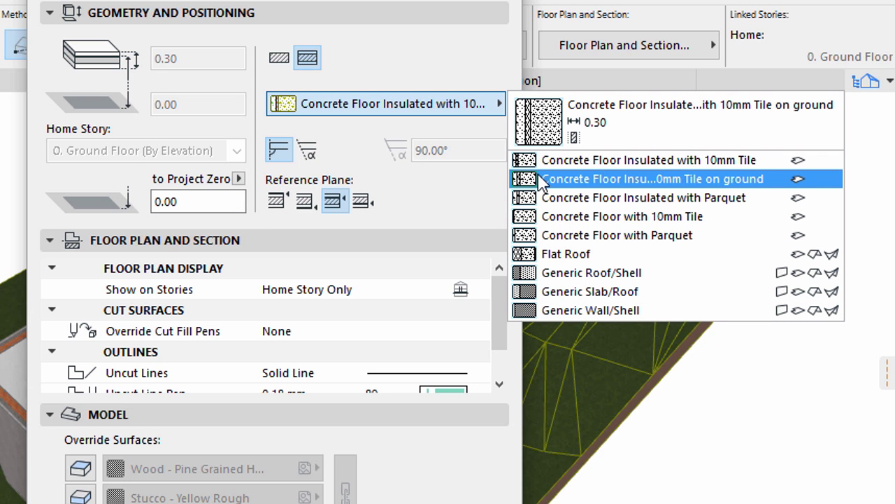
left_click(538, 179)
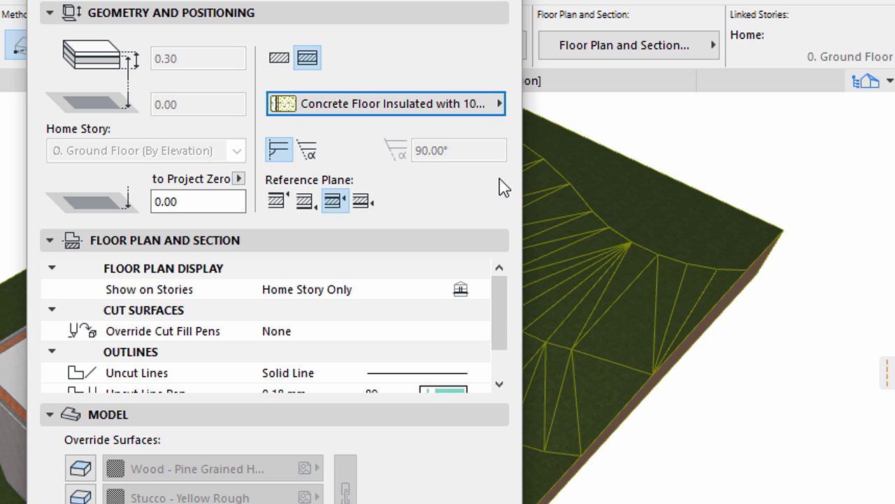
left_click(270, 205)
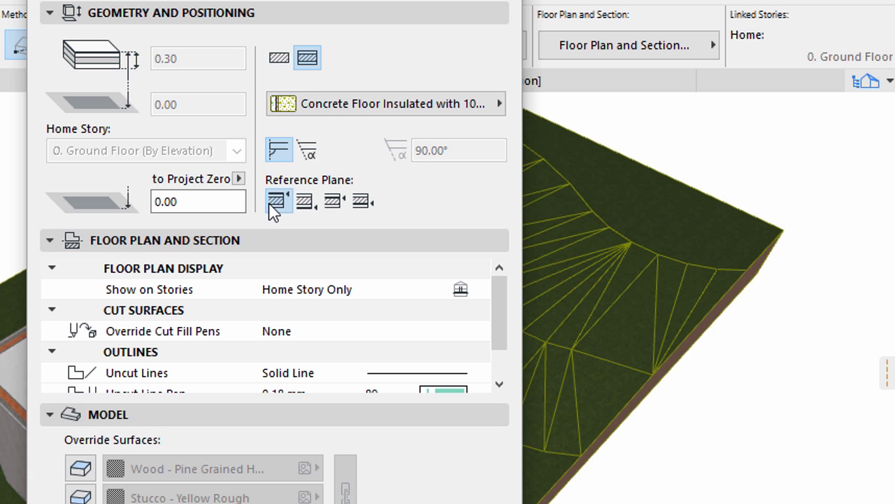
left_click(49, 241)
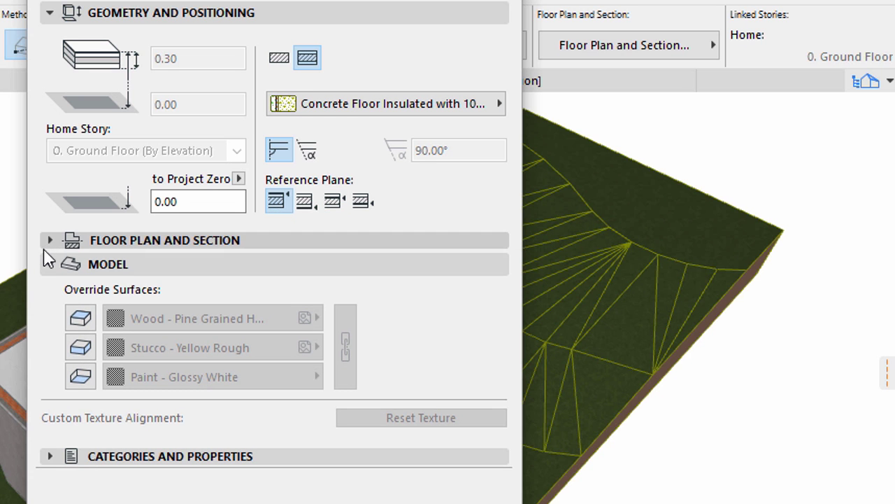
left_click(81, 321)
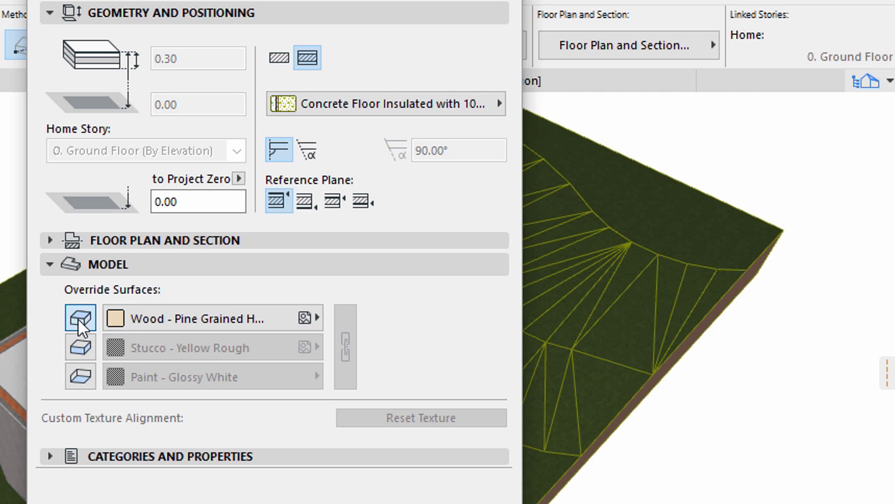
left_click(305, 320)
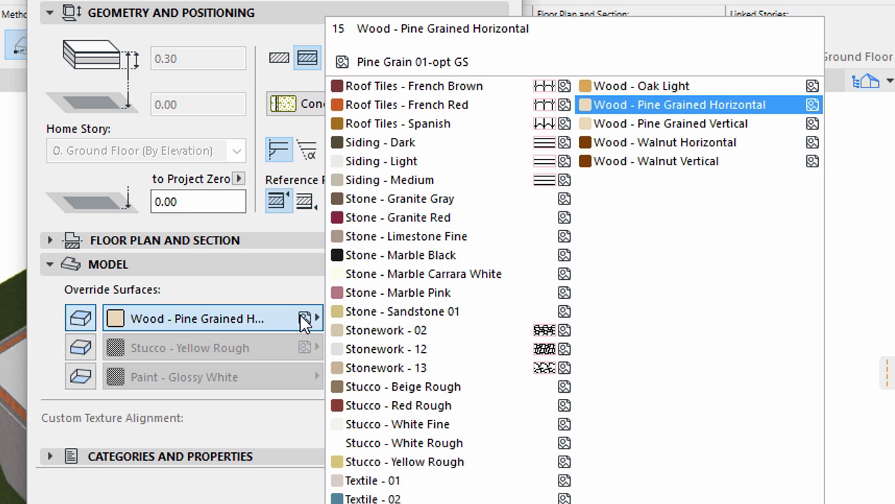
left_click(617, 105)
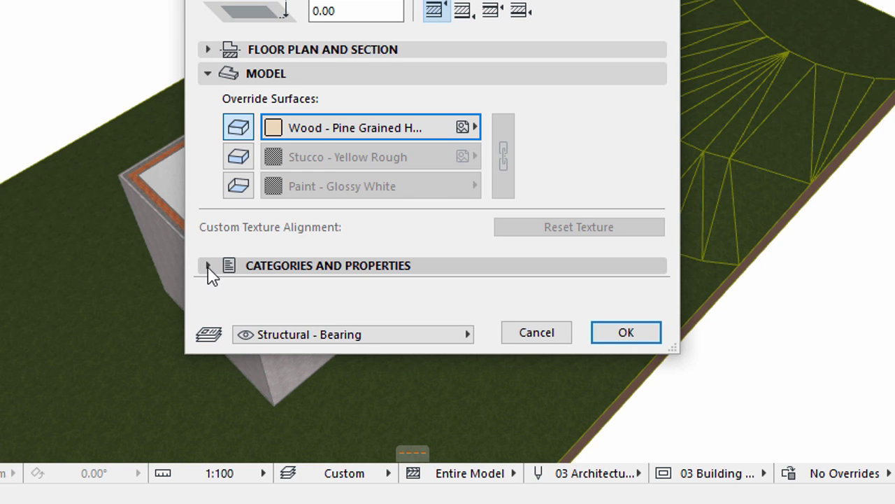
Make the slab Load-Bearing, position Exterior, classification Slab, then confirm the settings.
left_click(208, 266)
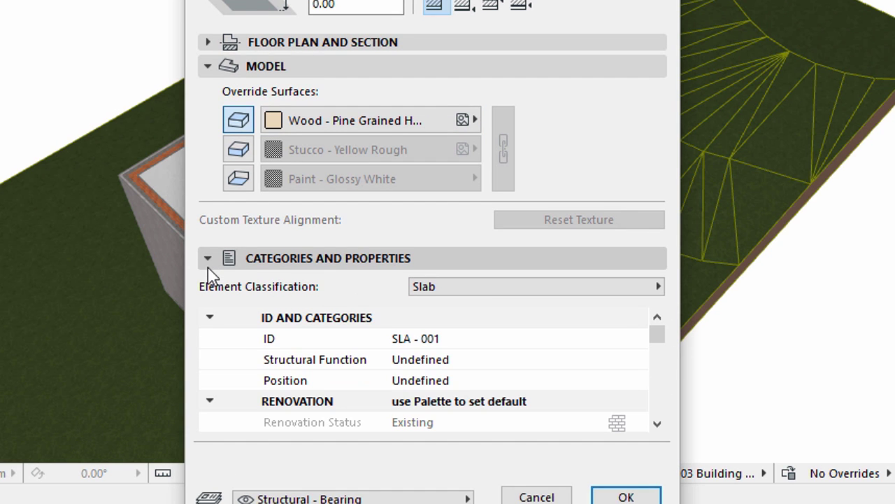
left_click(635, 359)
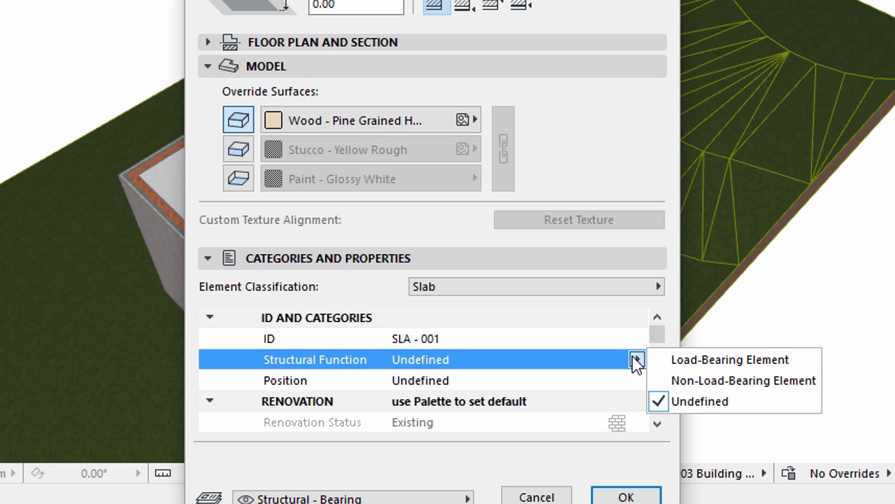
left_click(674, 361)
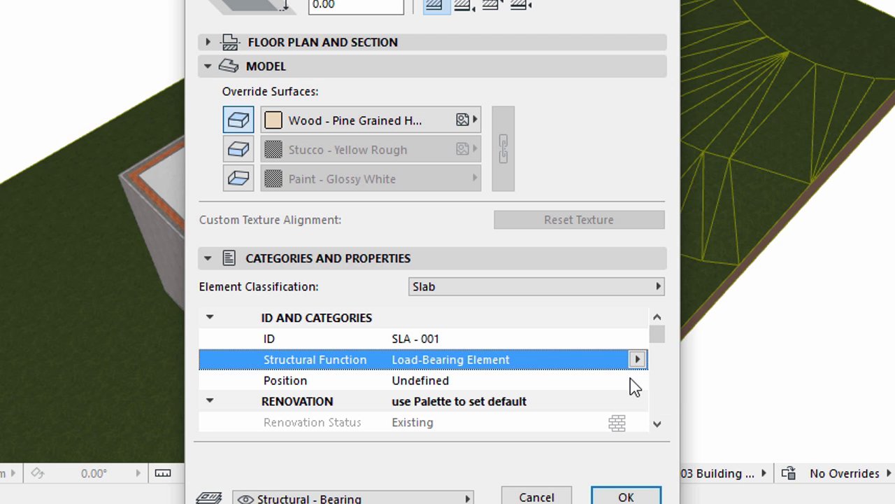
left_click(635, 379)
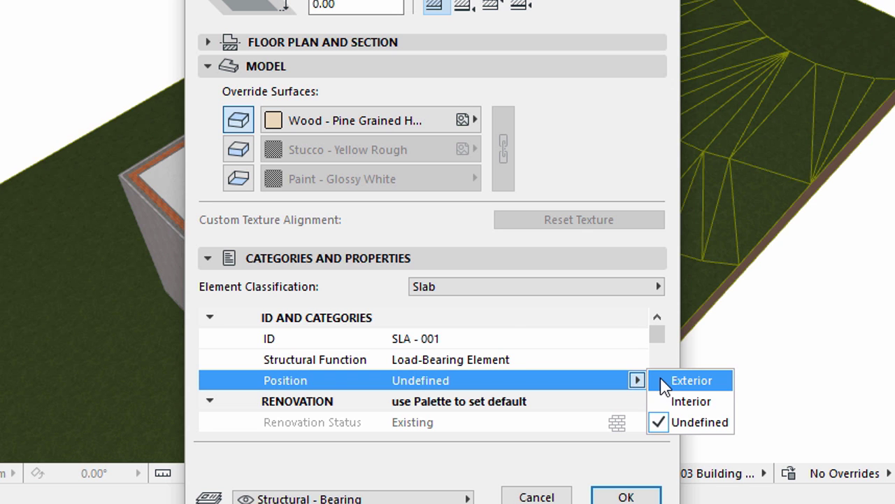
left_click(665, 382)
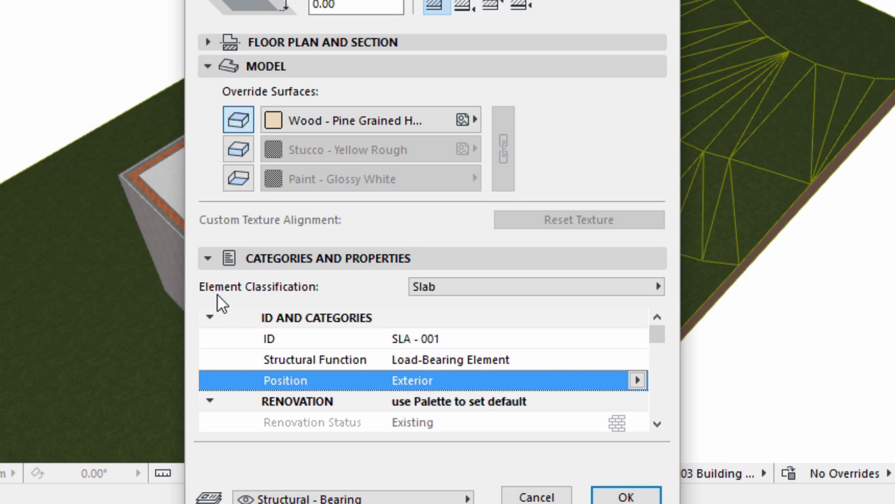
left_click(604, 292)
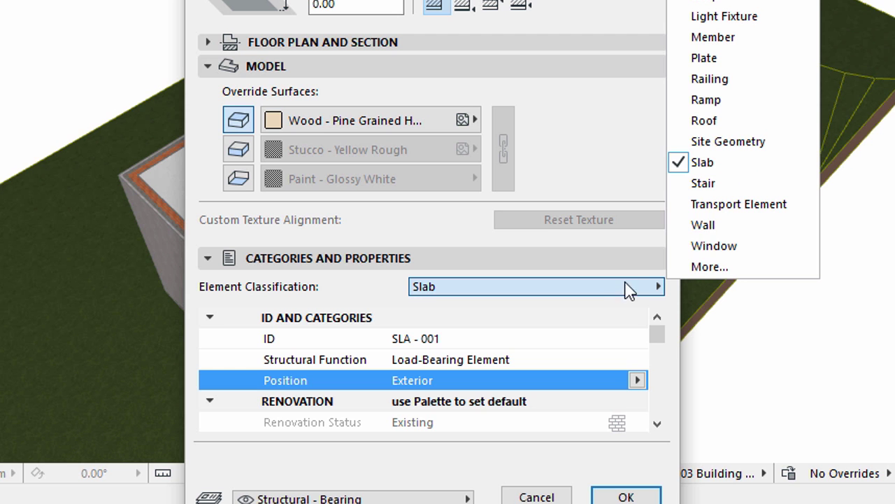
left_click(700, 162)
left_click_drag(656, 334, 655, 390)
left_click(535, 359)
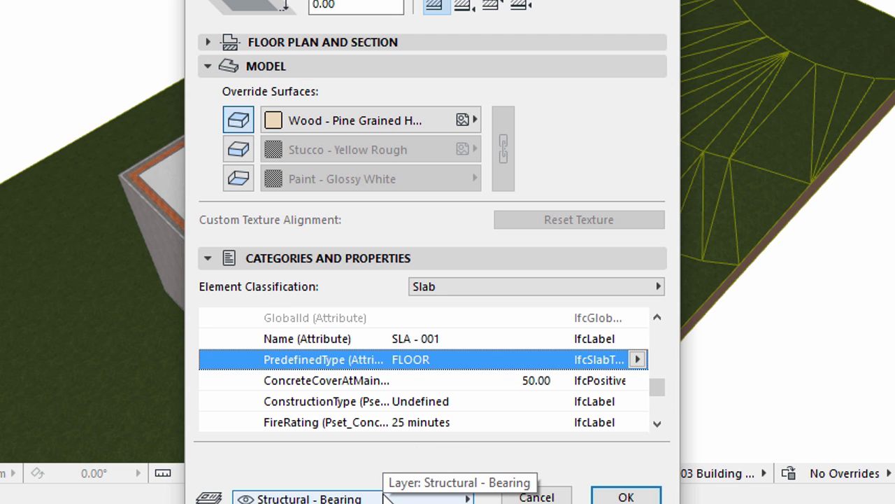
left_click(608, 495)
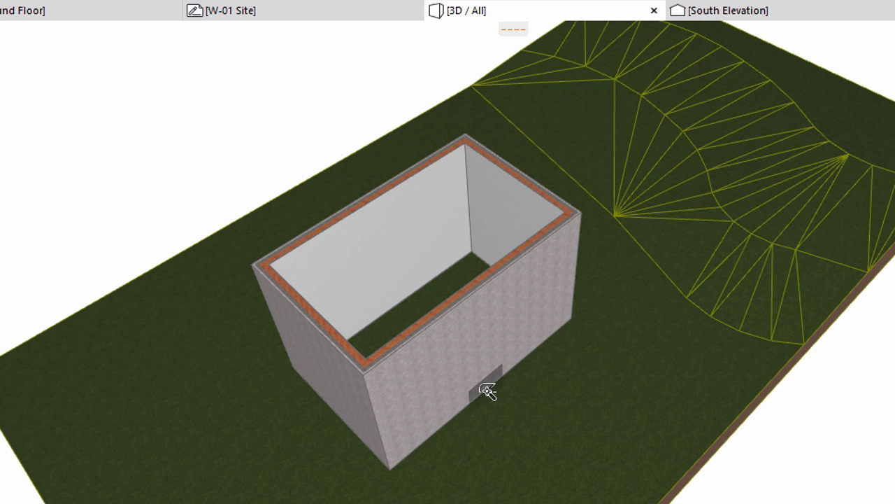
Place the wood-surfaced slab inside the four walls in the 3D window.
left_click(488, 391)
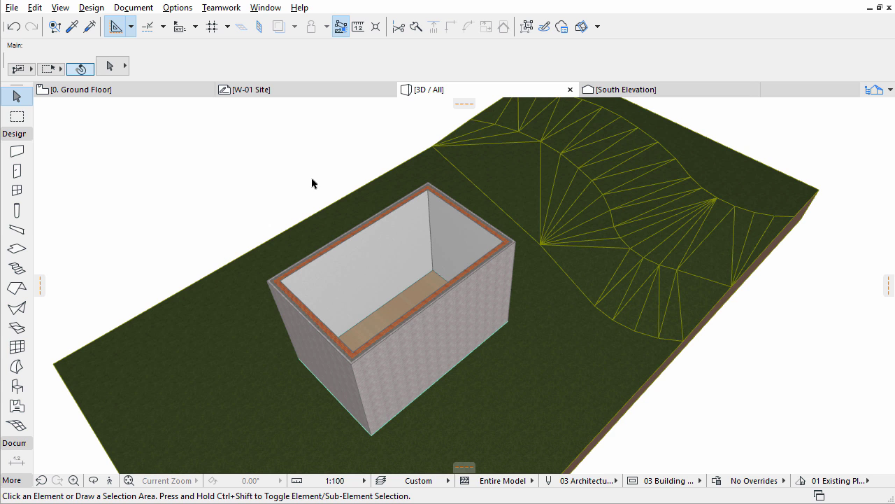
Open the Attribute Manager from Options > Element Attributes.
left_click(178, 8)
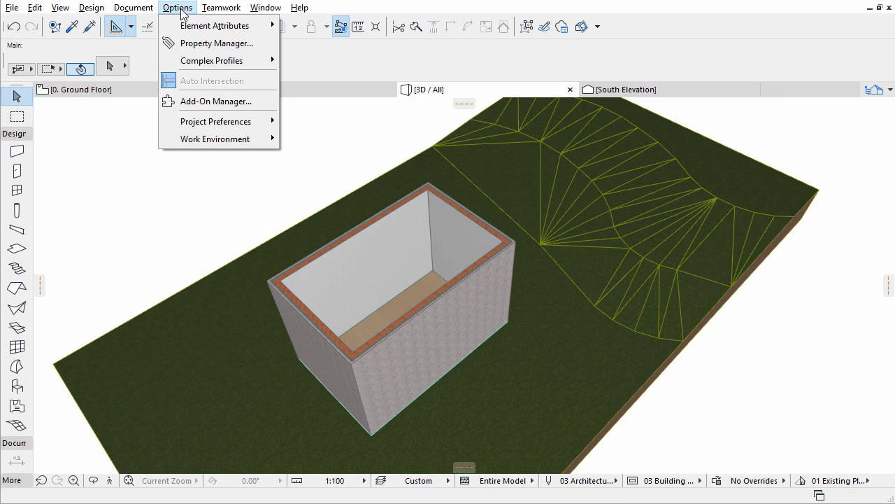
mouse_move(185, 28)
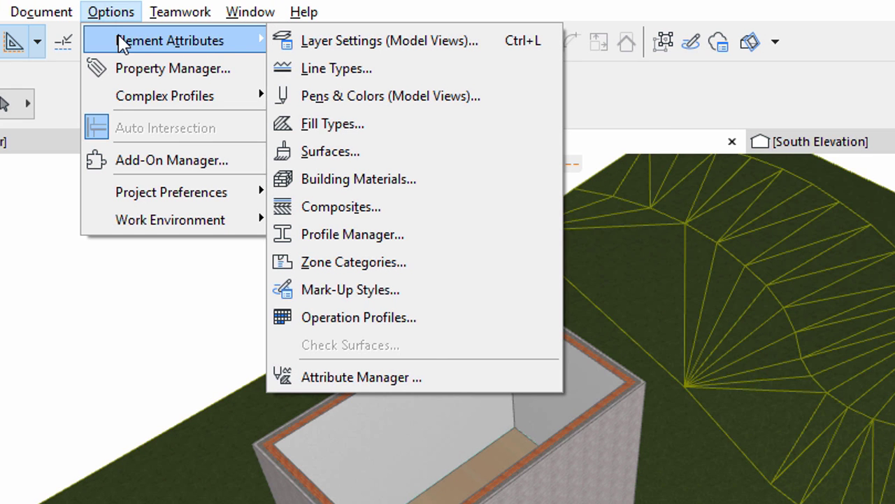
left_click(438, 373)
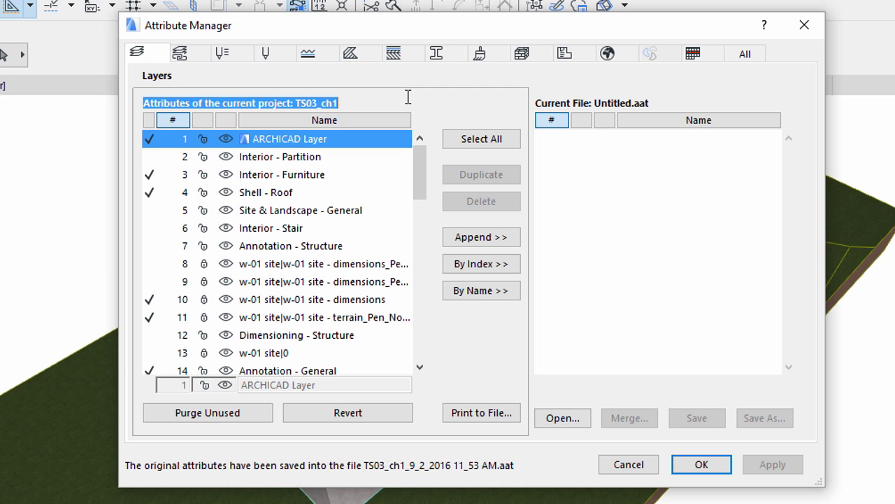
On the Composites tab, load Existing Project.pln's attributes for comparison.
left_click(394, 54)
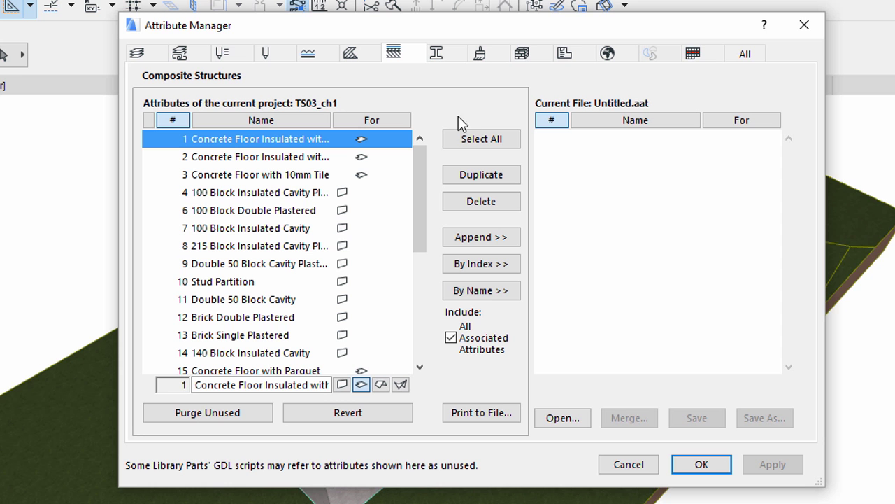
left_click(560, 419)
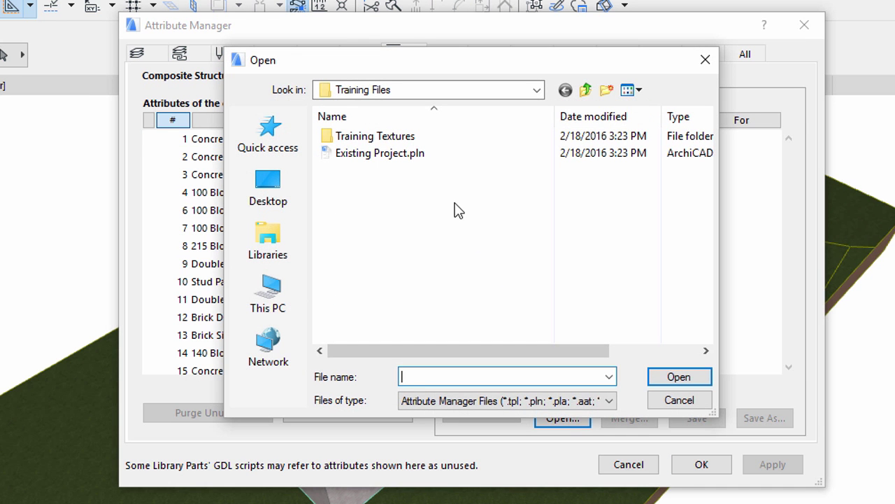
left_click(448, 164)
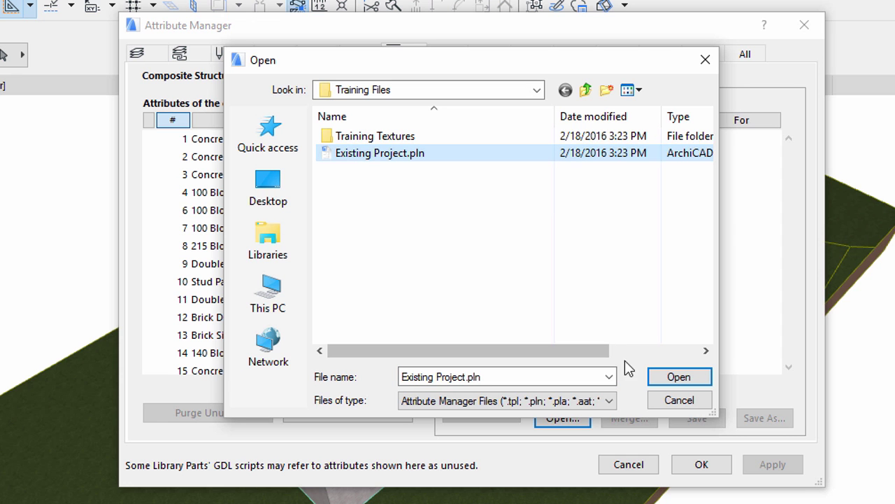
left_click(653, 380)
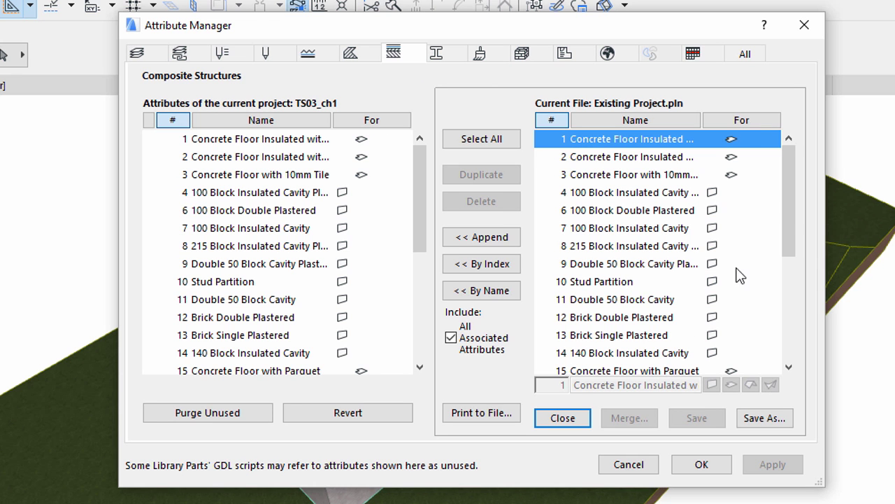
Append the 26 Exterior Pavement composite without associated attributes and create it as attribute 28.
left_click_drag(791, 200, 691, 351)
left_click(663, 354)
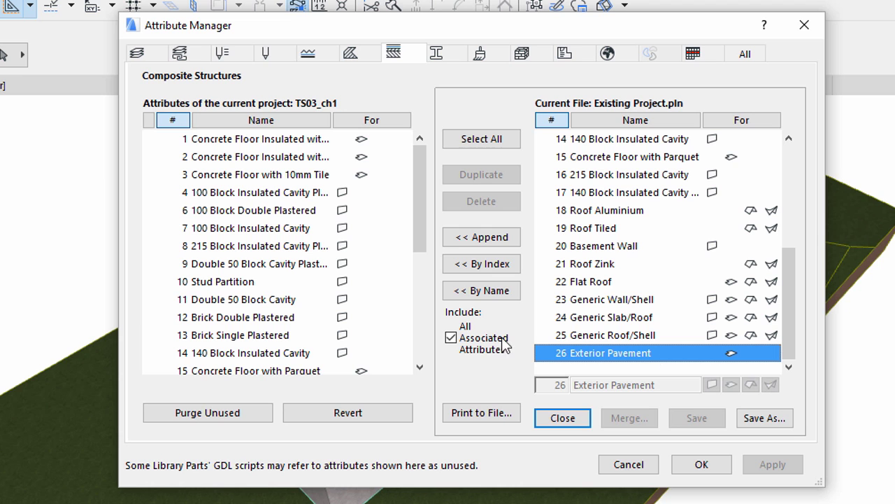
left_click(451, 338)
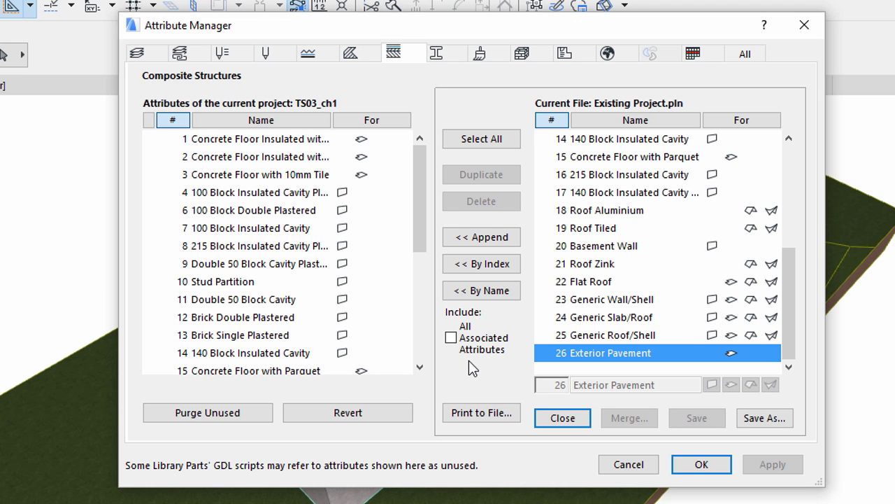
left_click(475, 238)
left_click_drag(425, 223, 409, 328)
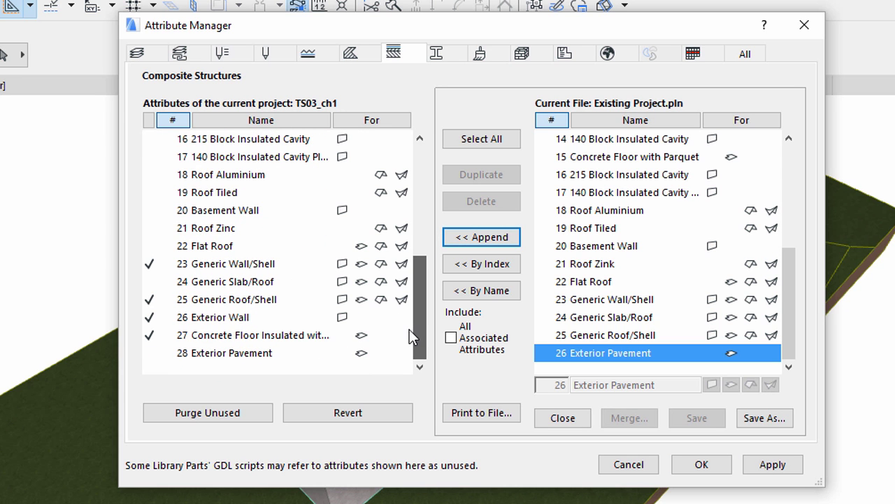
left_click(317, 354)
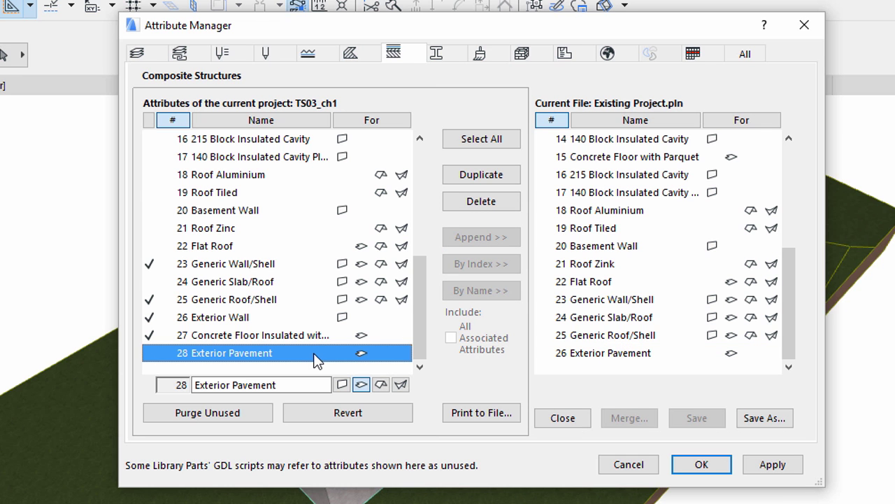
left_click(677, 474)
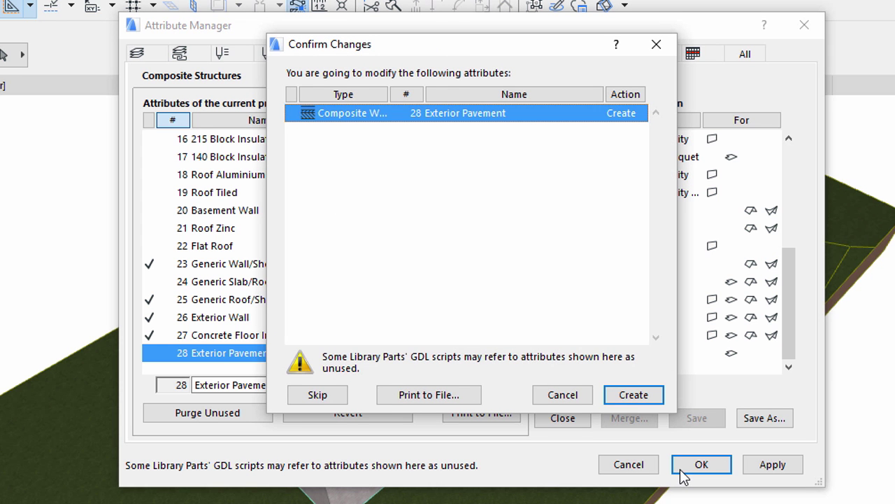
left_click(633, 395)
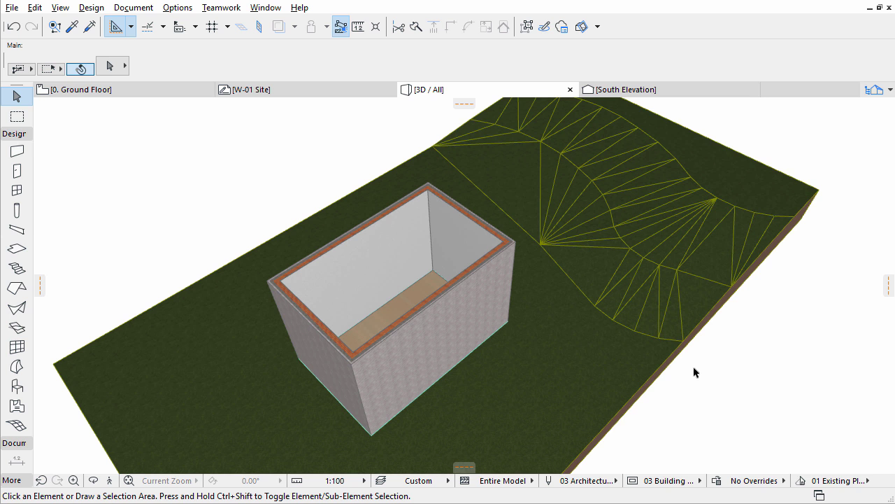
Open the 0. Ground Floor plan from the Navigator.
left_click(869, 91)
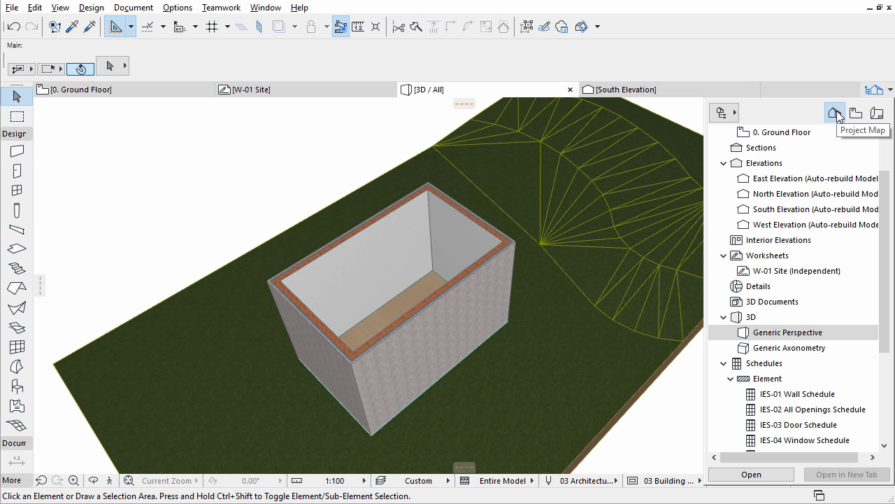
scroll(808, 194, "up", 2)
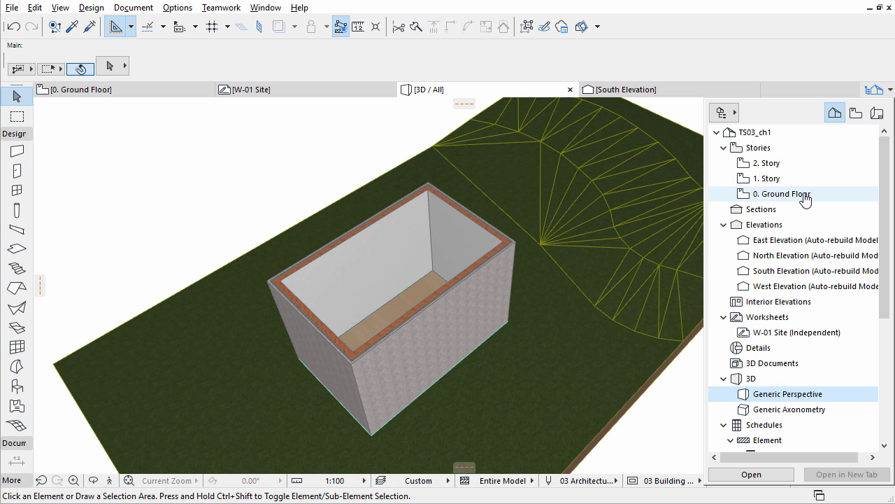
left_click(805, 200)
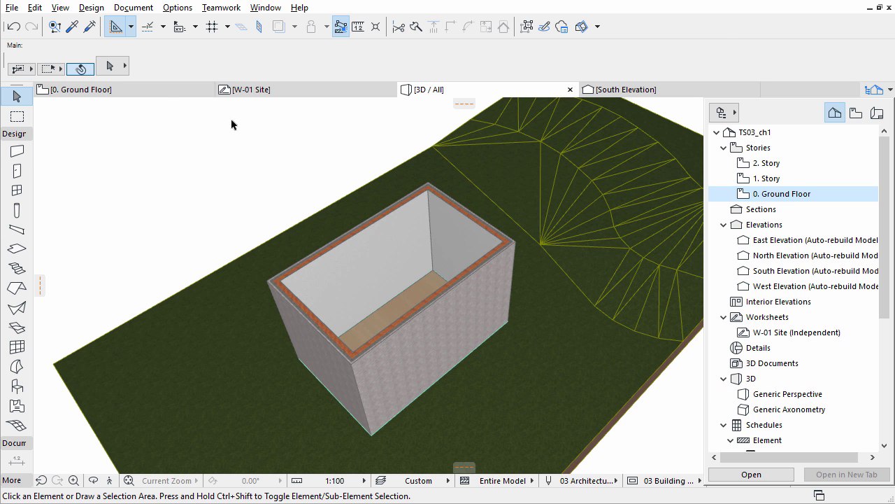
left_click(165, 93)
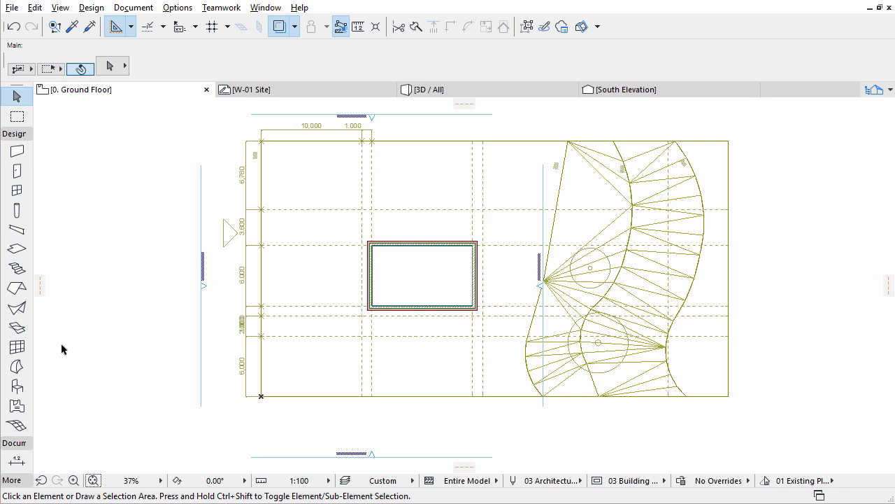
Set slab defaults to the Exterior Pavement composite, on 0. Ground Floor at -0.05 offset.
double_click(20, 251)
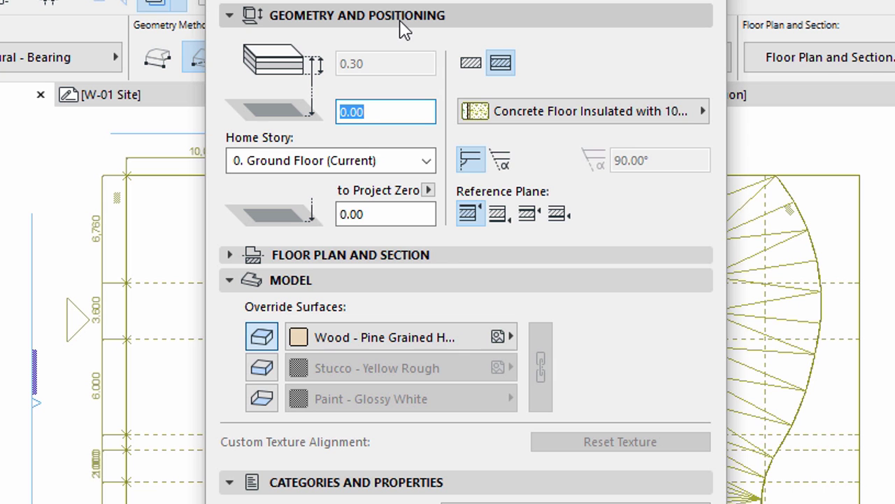
left_click(426, 162)
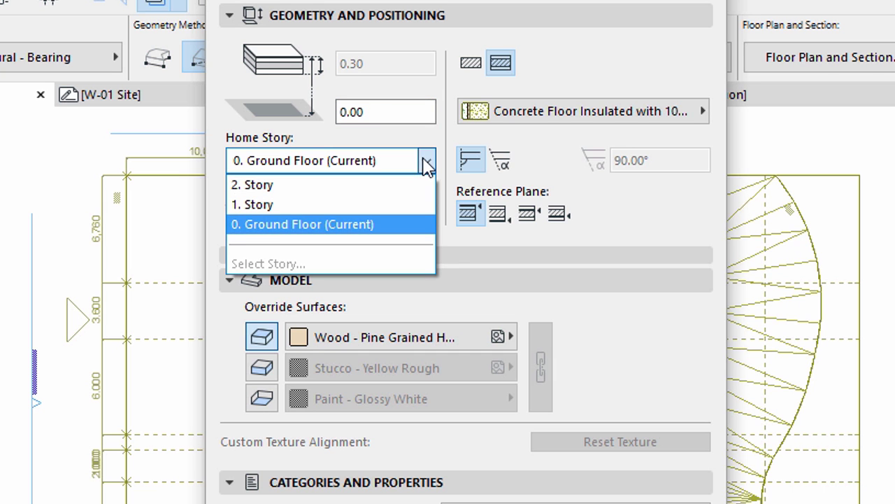
left_click(392, 225)
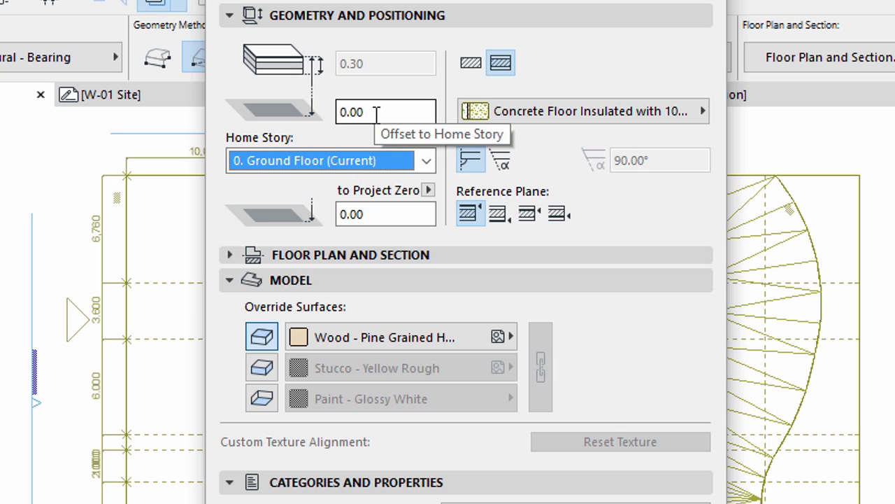
left_click(376, 113)
type("-0.05")
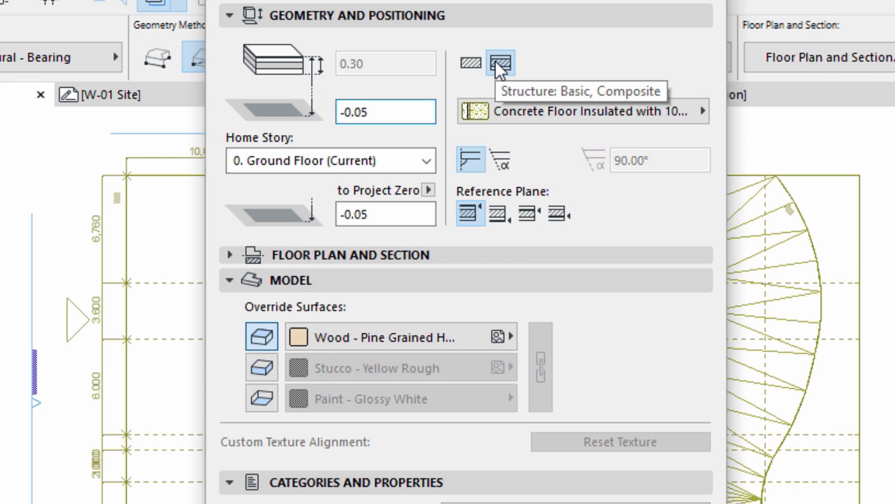
left_click(529, 117)
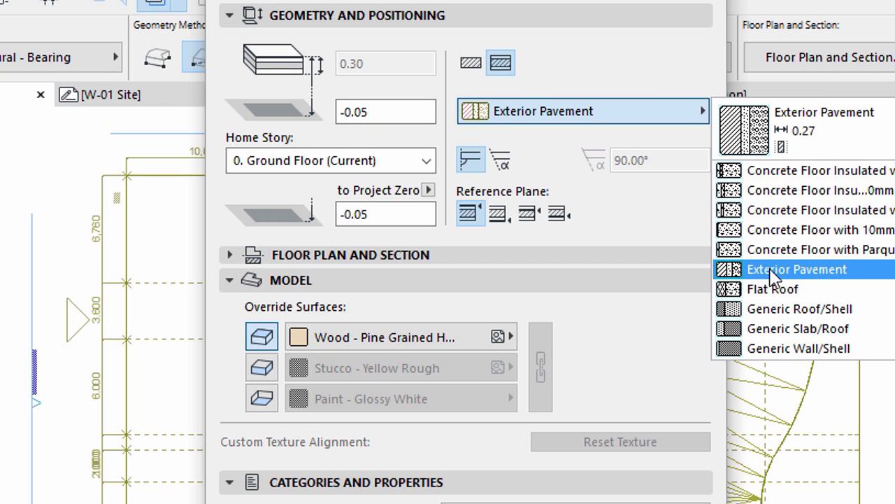
left_click(772, 269)
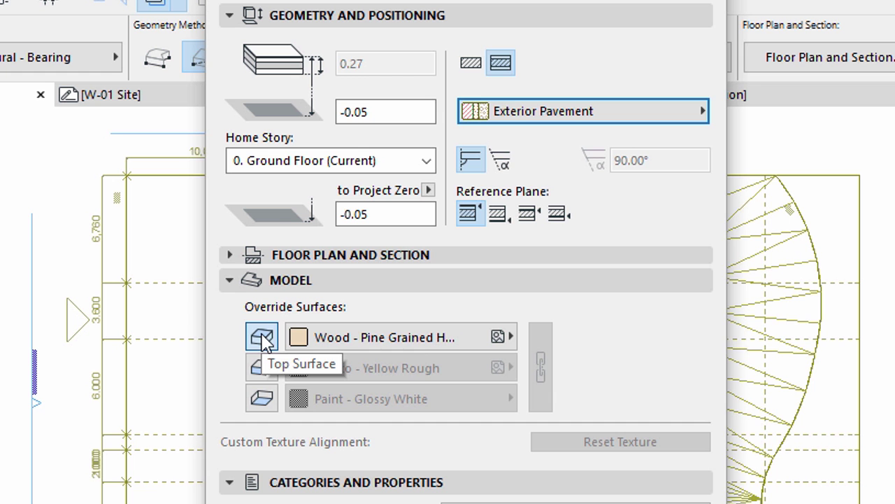
left_click(385, 342)
Give the slab's top and edge surfaces the Pavement - Brick Moss material.
scroll(744, 344, "up", 3)
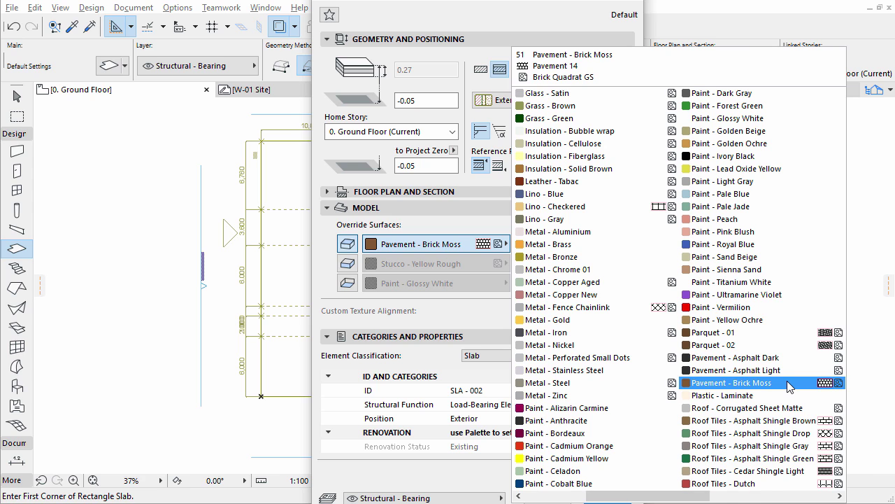
left_click(789, 386)
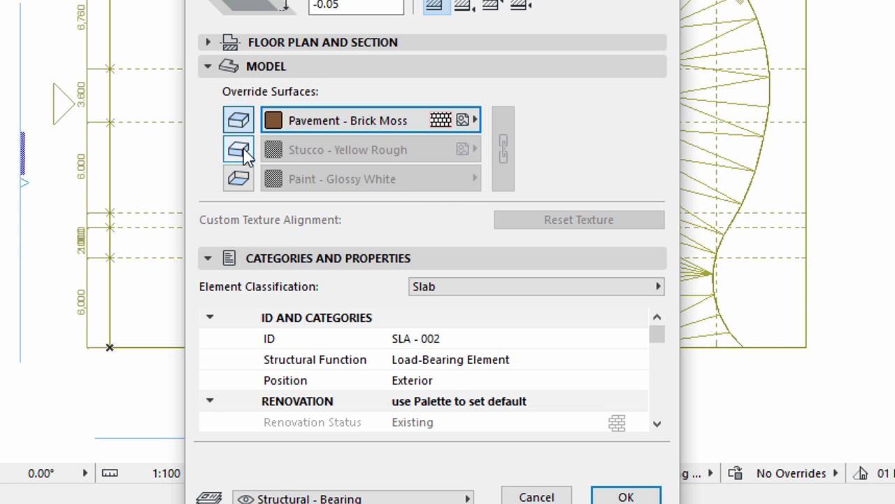
left_click(240, 151)
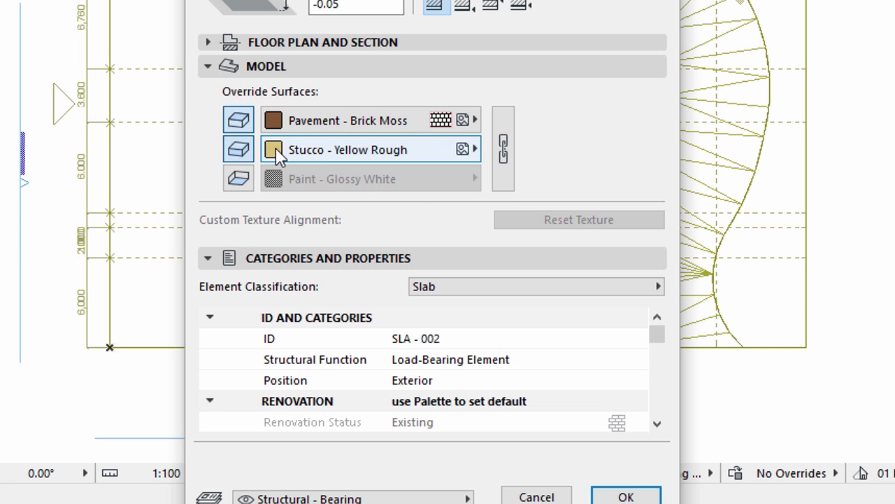
left_click(279, 154)
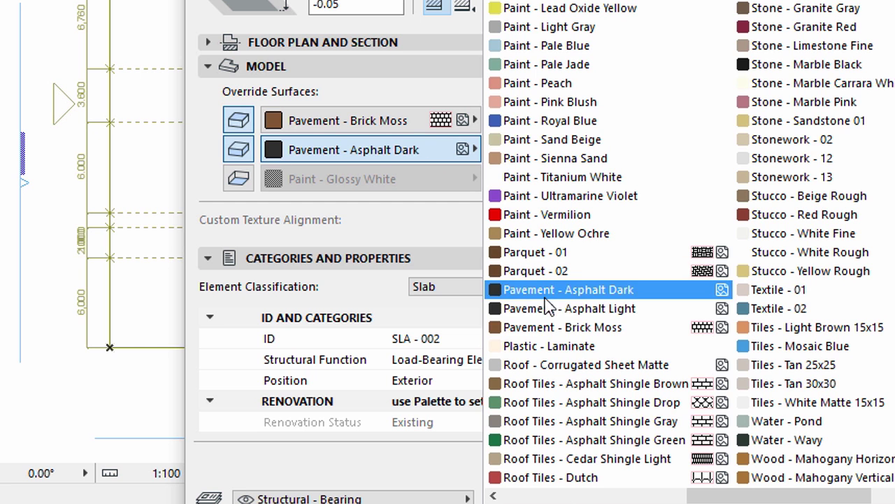
left_click(586, 329)
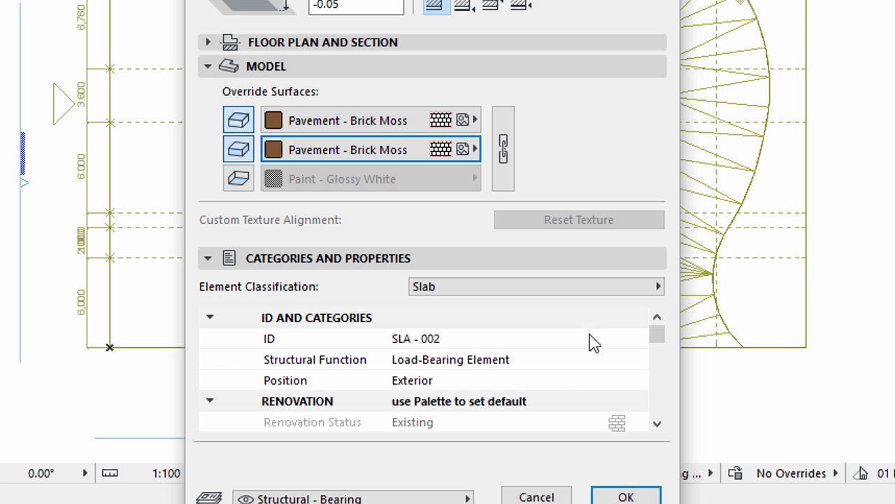
Make the slab non-load-bearing Exterior Site Geometry on the Site & Landscape - Terrain layer.
left_click(638, 360)
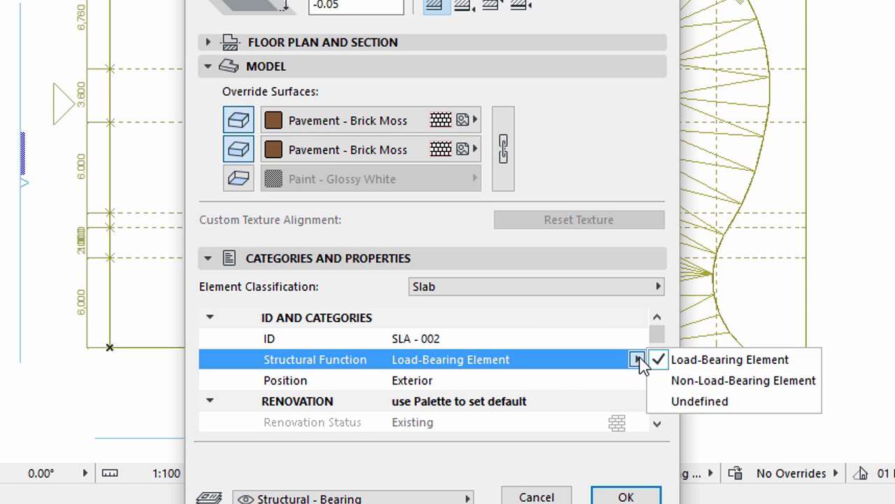
left_click(670, 382)
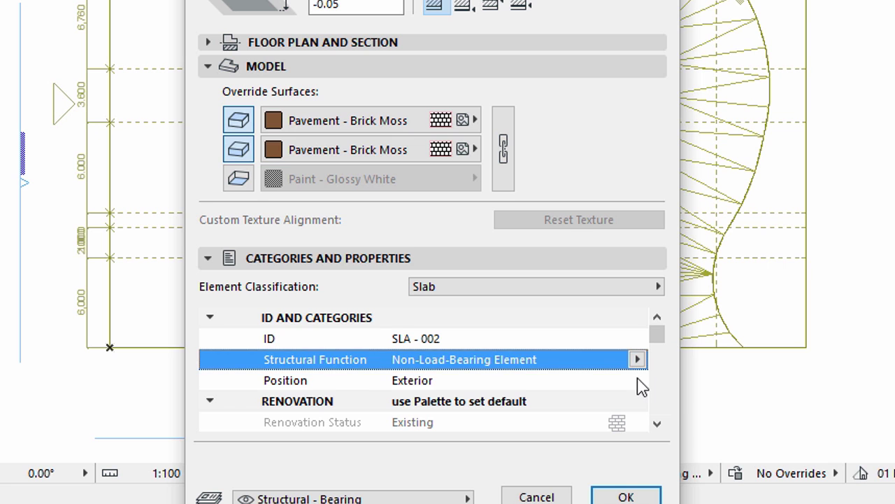
left_click(638, 382)
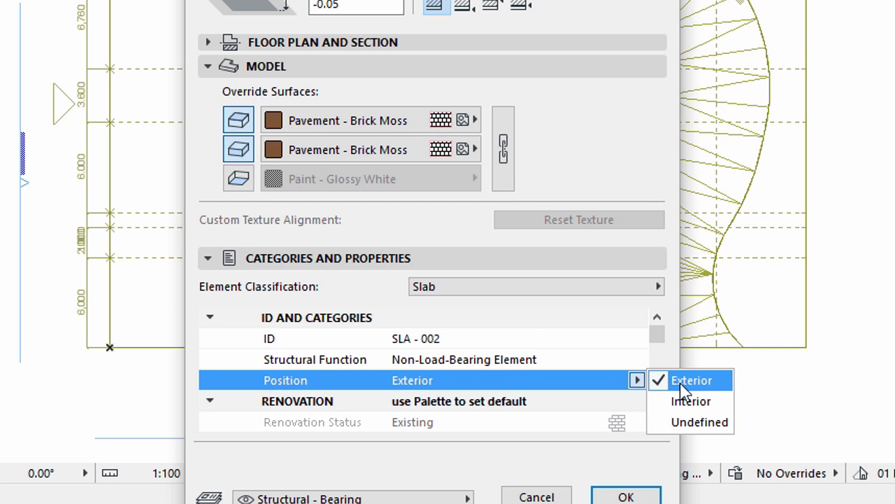
left_click(680, 384)
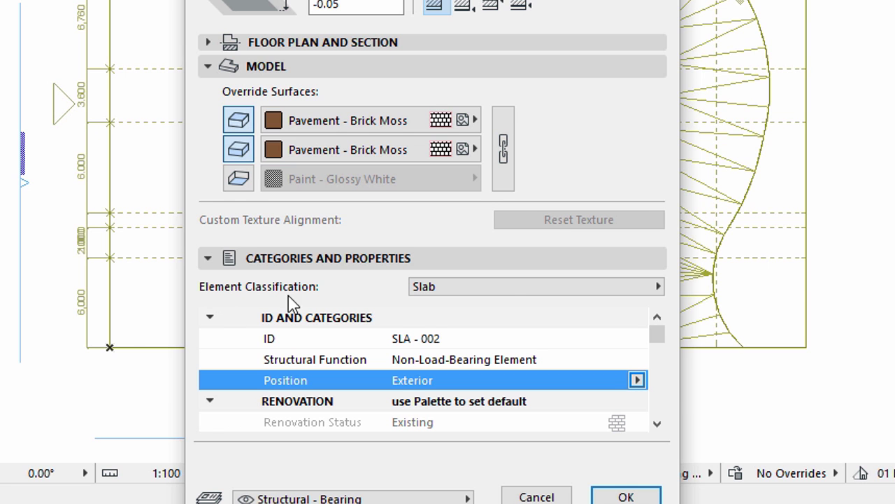
left_click(515, 289)
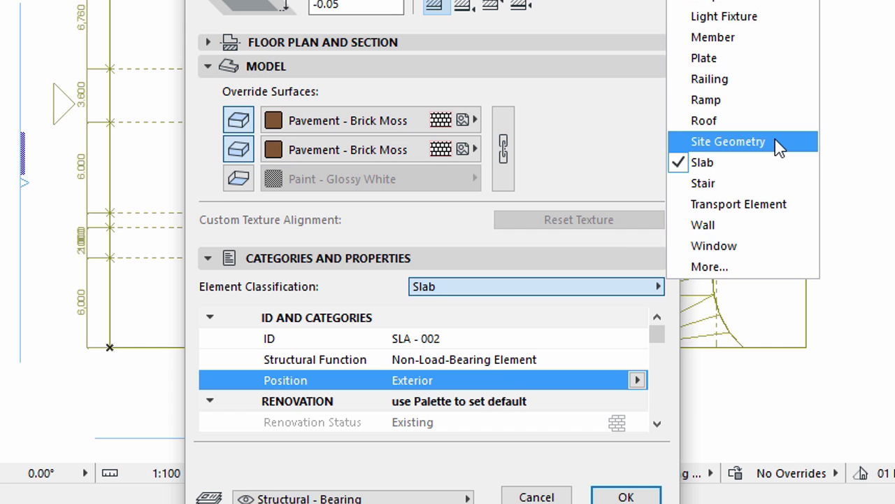
left_click(727, 142)
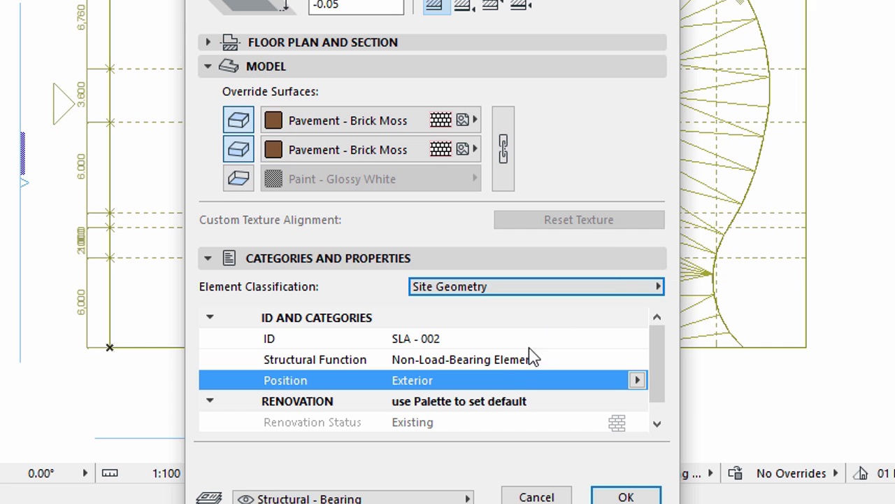
left_click(463, 498)
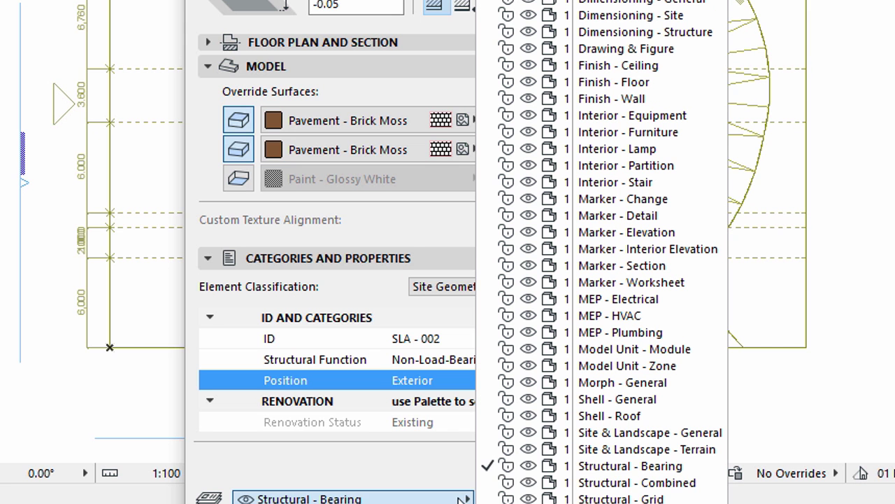
left_click(592, 453)
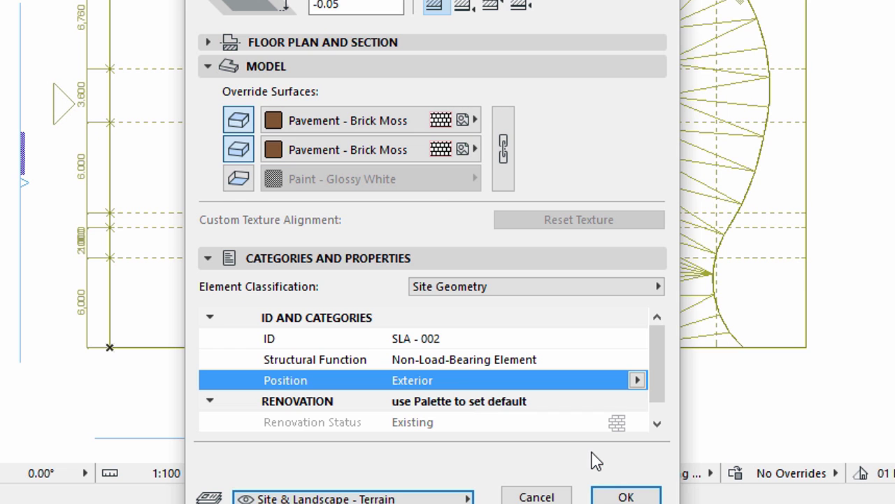
left_click(614, 496)
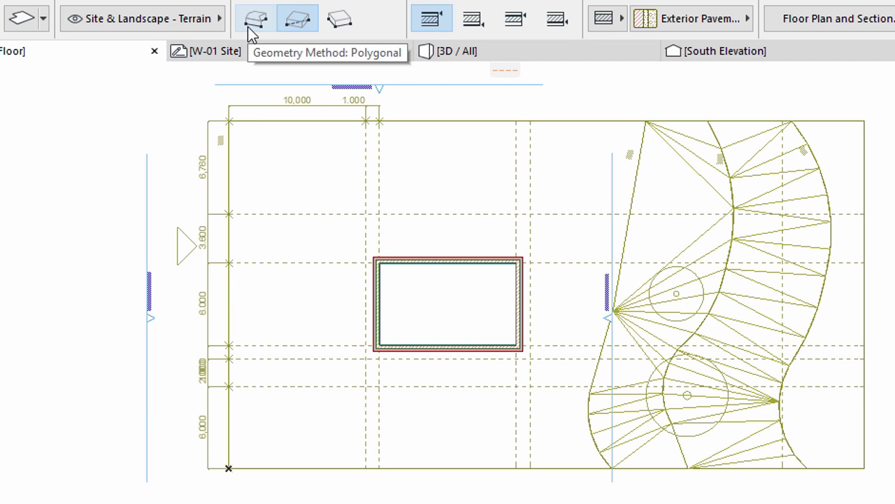
Draw a six-corner polygonal slab from the grid line around the building, then view it in 3D.
left_click(254, 21)
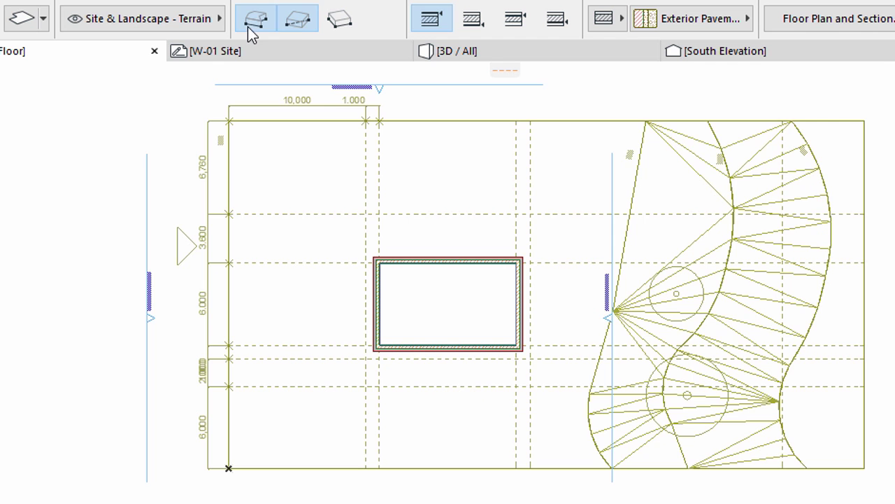
scroll(354, 218, "up", 3)
scroll(353, 219, "up", 2)
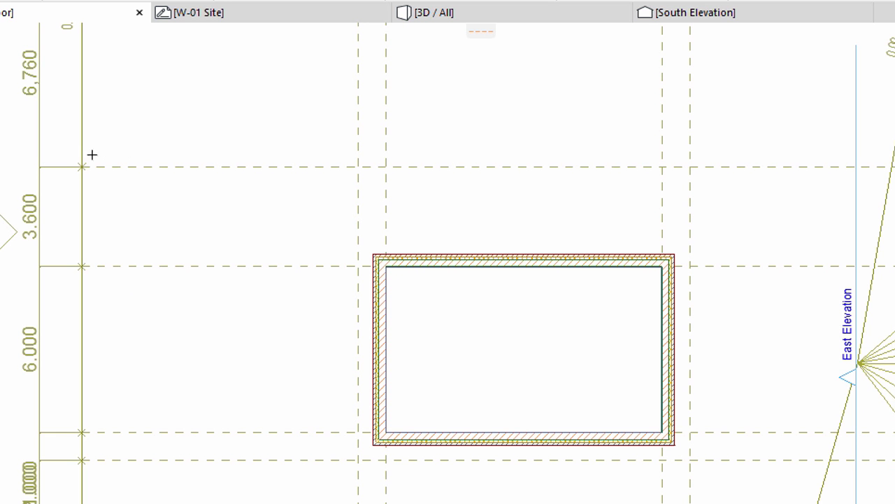
left_click(83, 165)
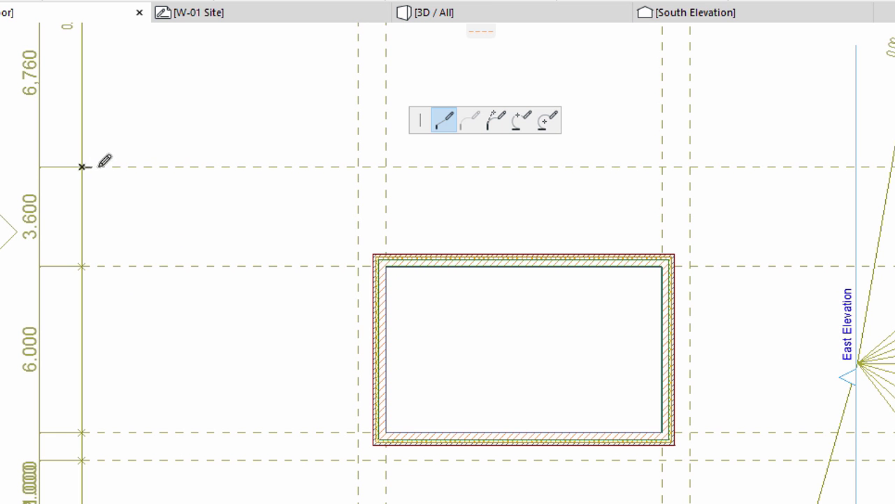
left_click(690, 166)
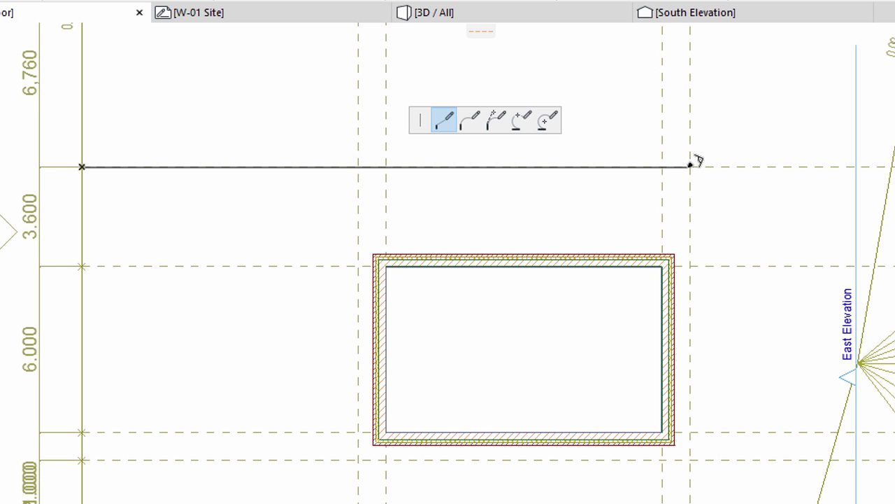
left_click(690, 458)
left_click(358, 459)
left_click(358, 265)
left_click(82, 266)
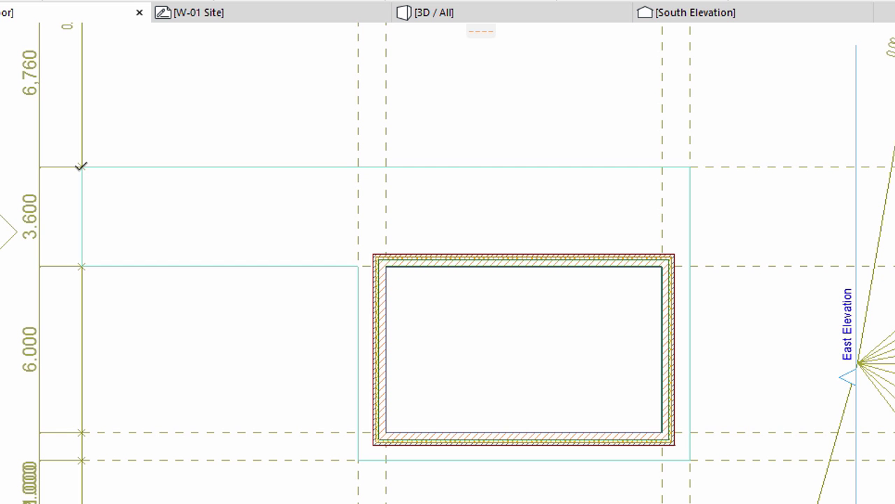
left_click(431, 15)
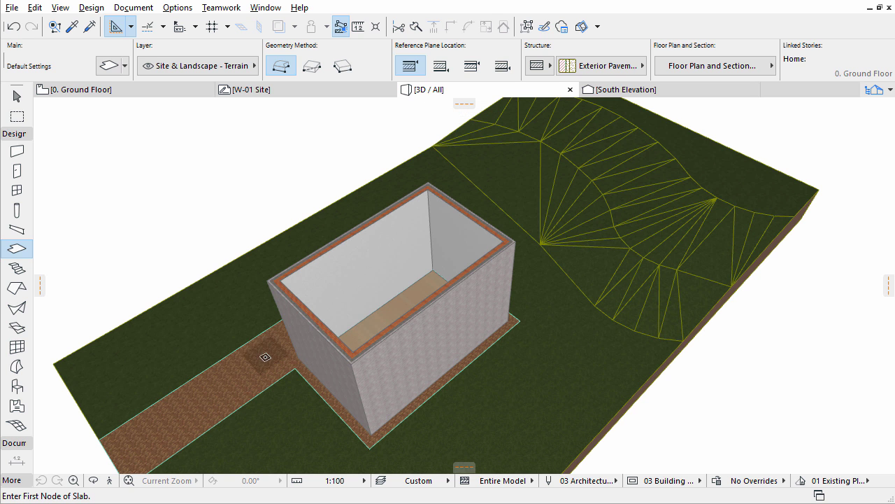
Select the pavement slab and choose Subtract from Polygon from its edge commands.
left_click(269, 366, "shift")
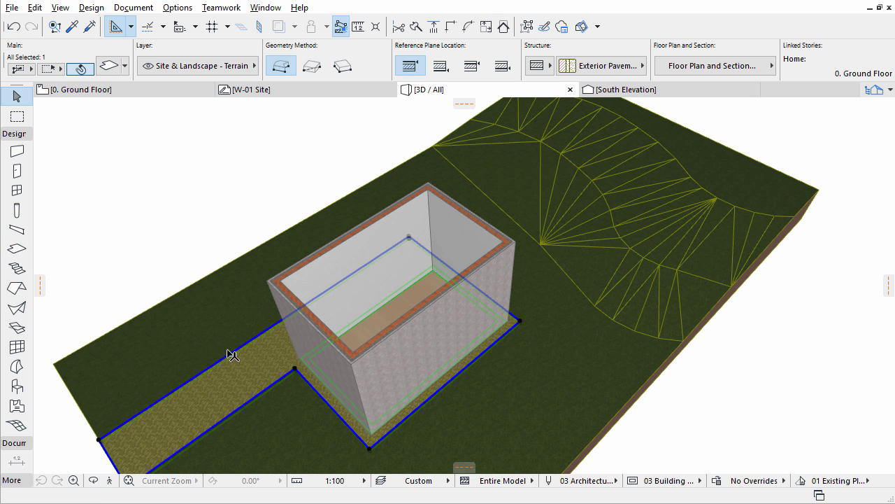
left_click(20, 250)
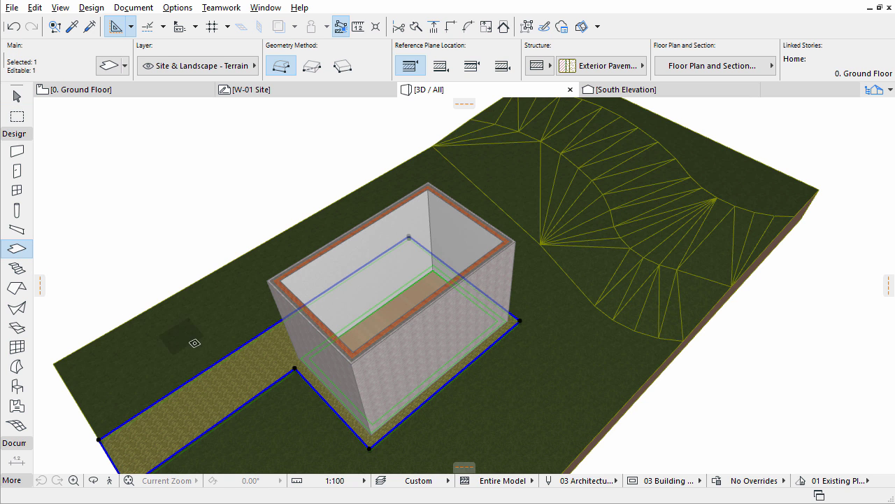
left_click(225, 358)
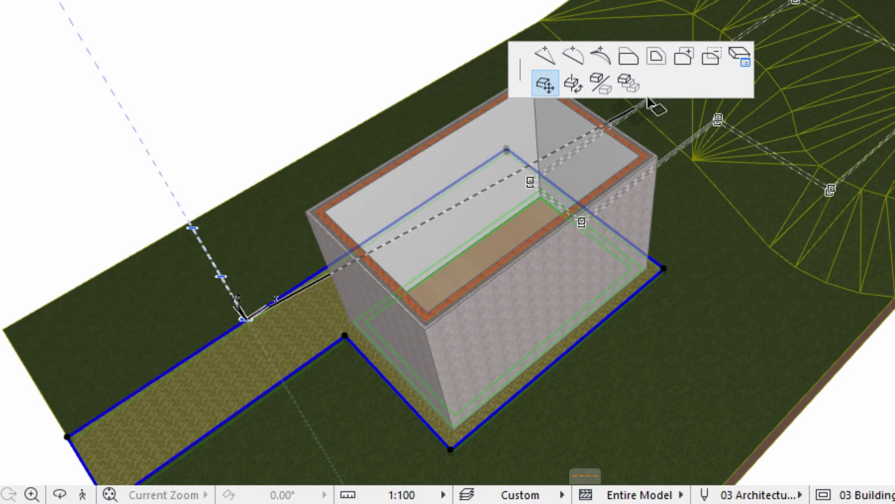
left_click(713, 60)
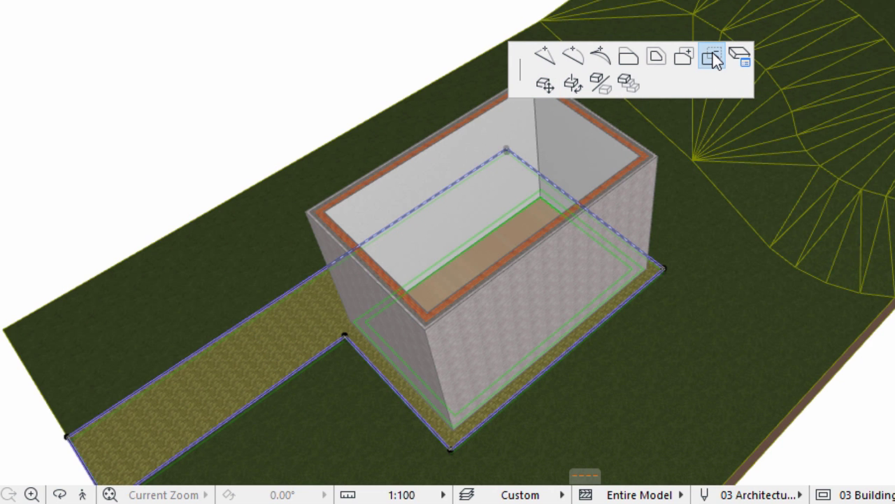
Trace the building's four corners to cut its footprint out of the brick slab.
middle_click_drag(555, 140, 429, 255, "shift")
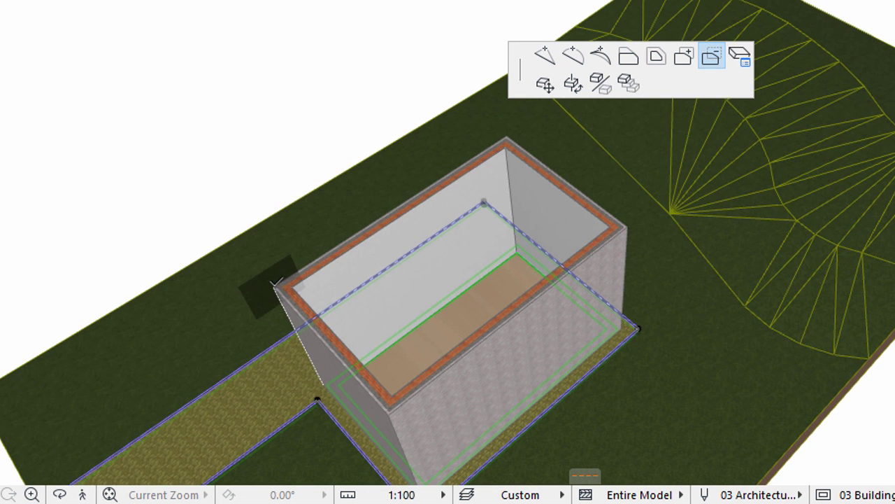
left_click(325, 246)
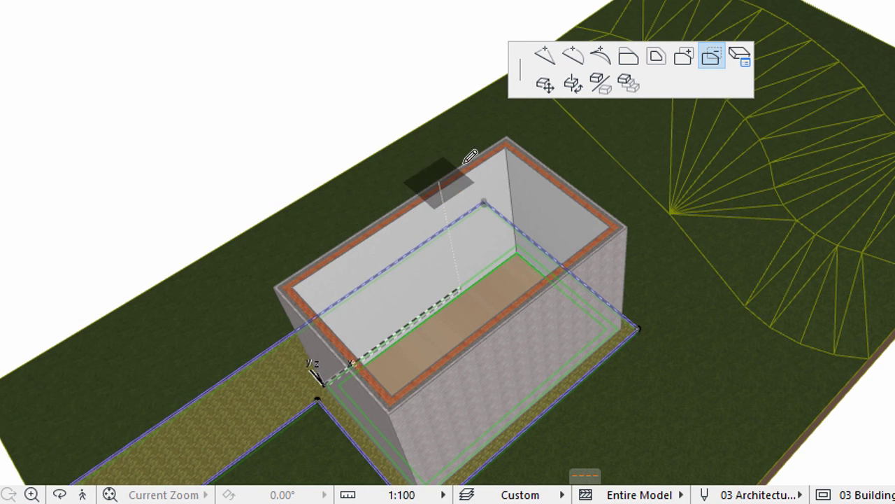
left_click(515, 126)
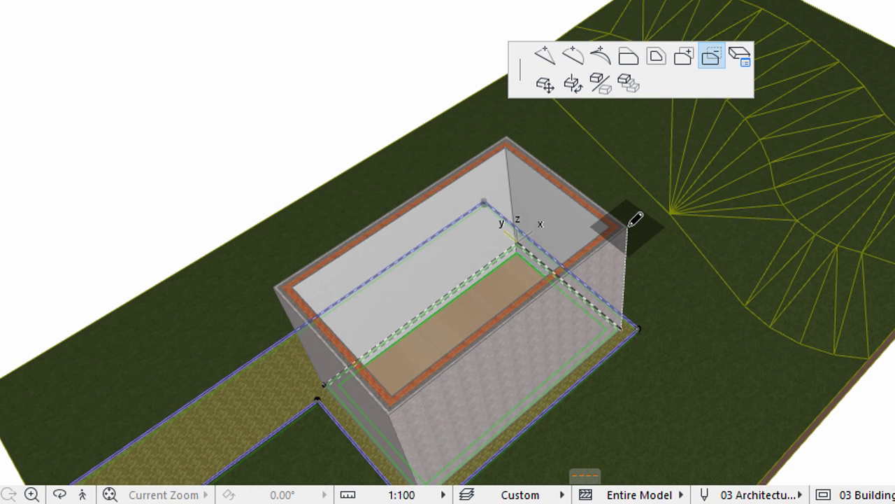
left_click(634, 320)
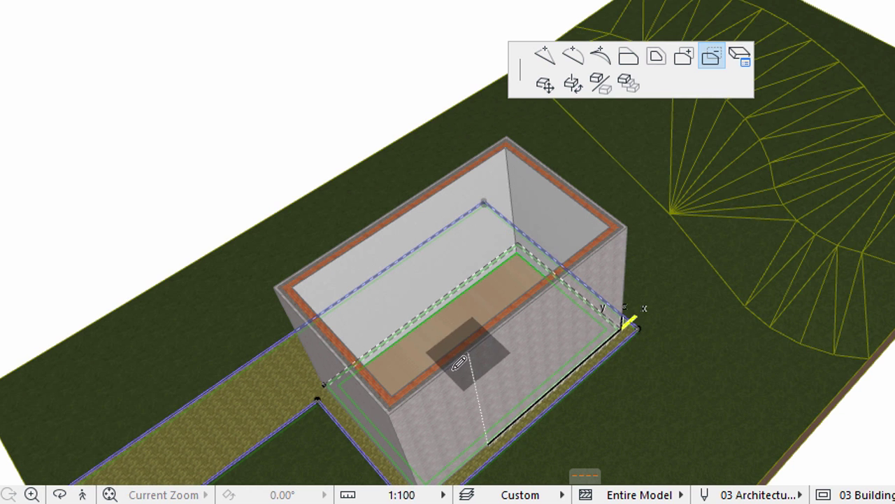
left_click(392, 403)
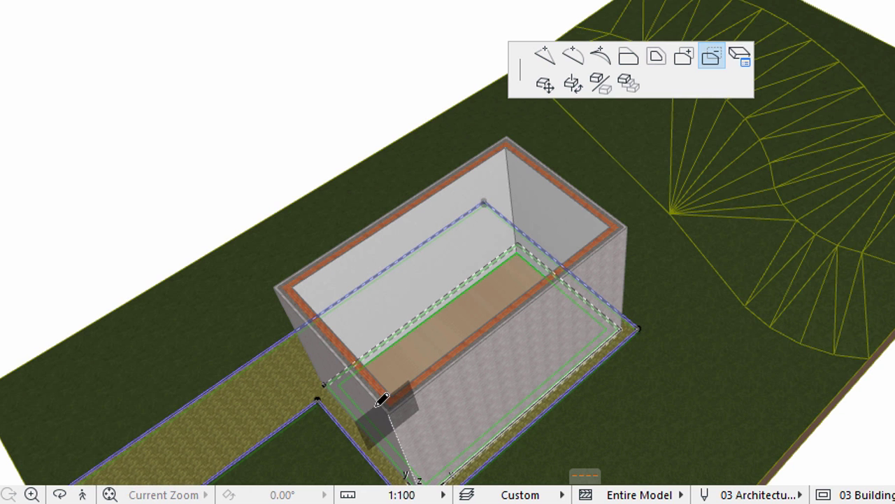
left_click(272, 283)
key("Escape")
middle_click_drag(357, 310, 424, 231)
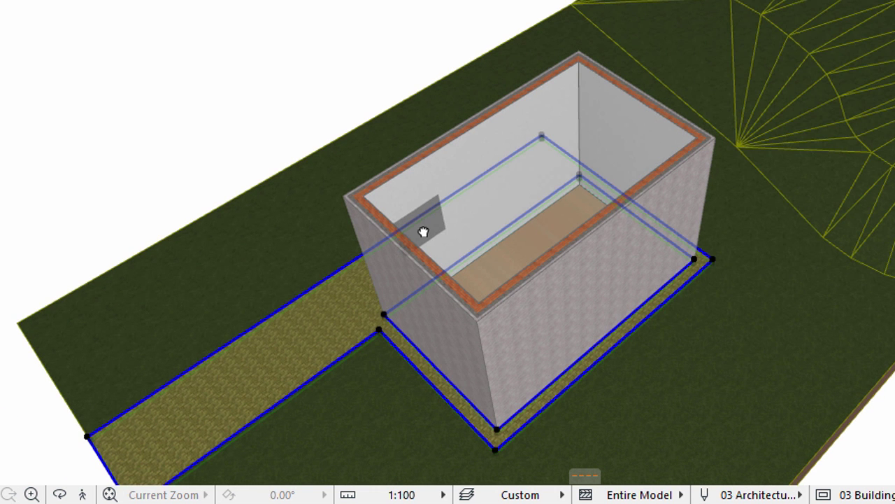